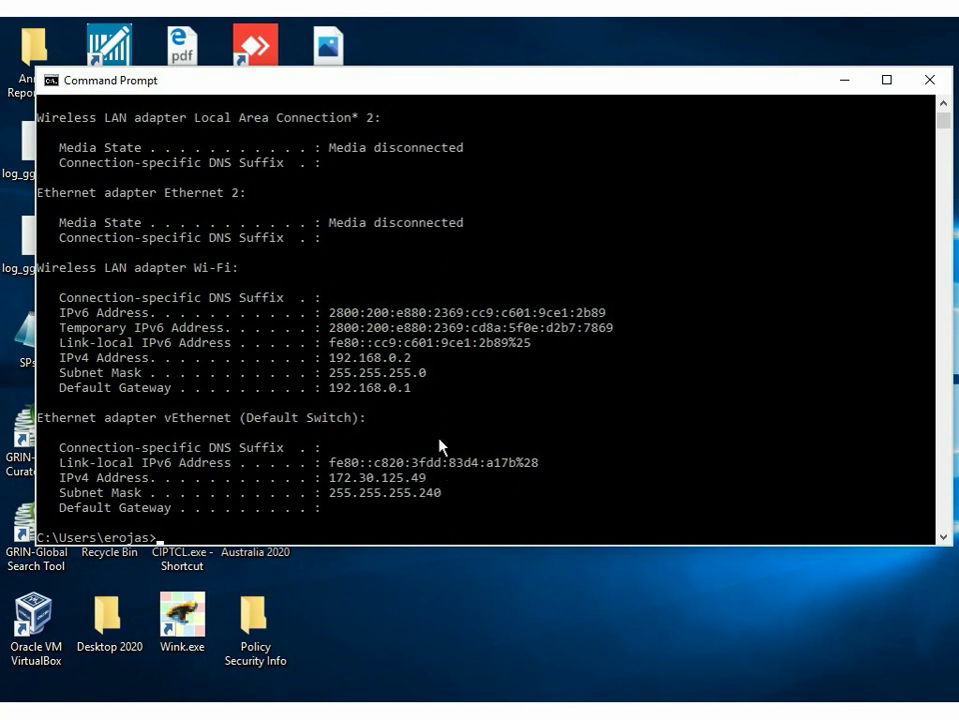
- Copy the Wi-Fi adapter's IPv4 address from the network configuration output and close the Command Prompt
left_click_drag(412, 357, 329, 359)
right_click(355, 366)
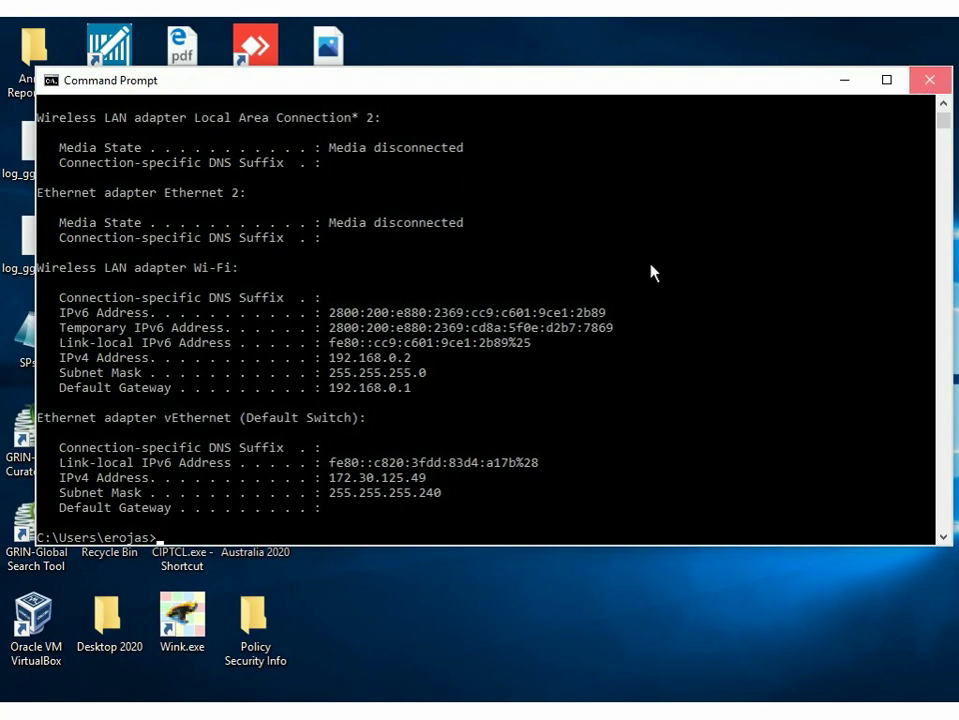
key("alt+F4")
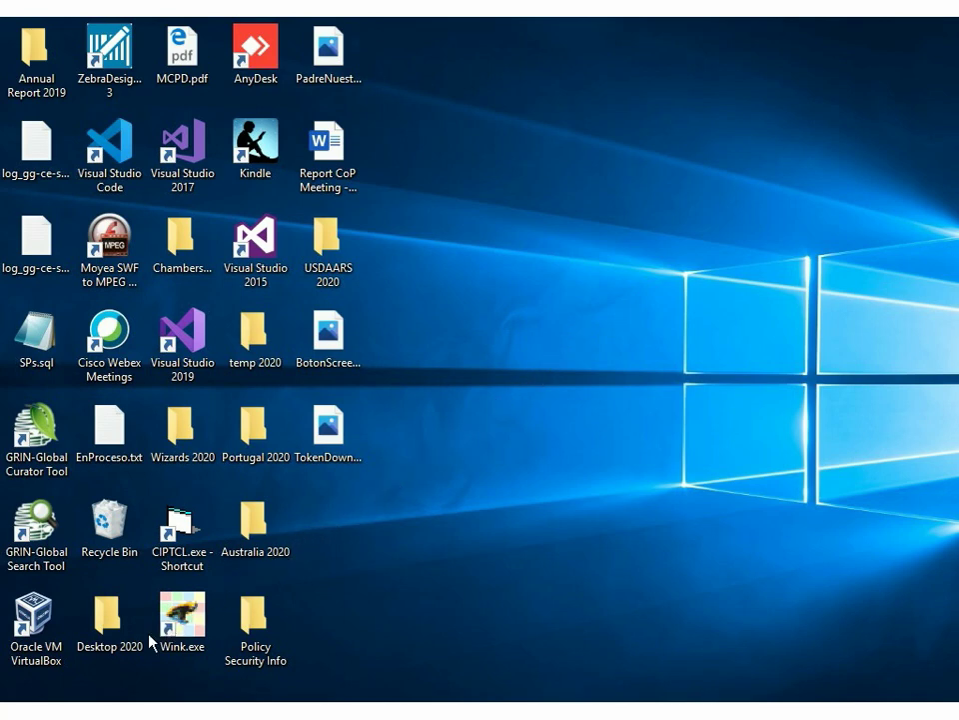
- Launch SQL Server 2019 Configuration Manager and allow it to make changes to the device
left_click(17, 715)
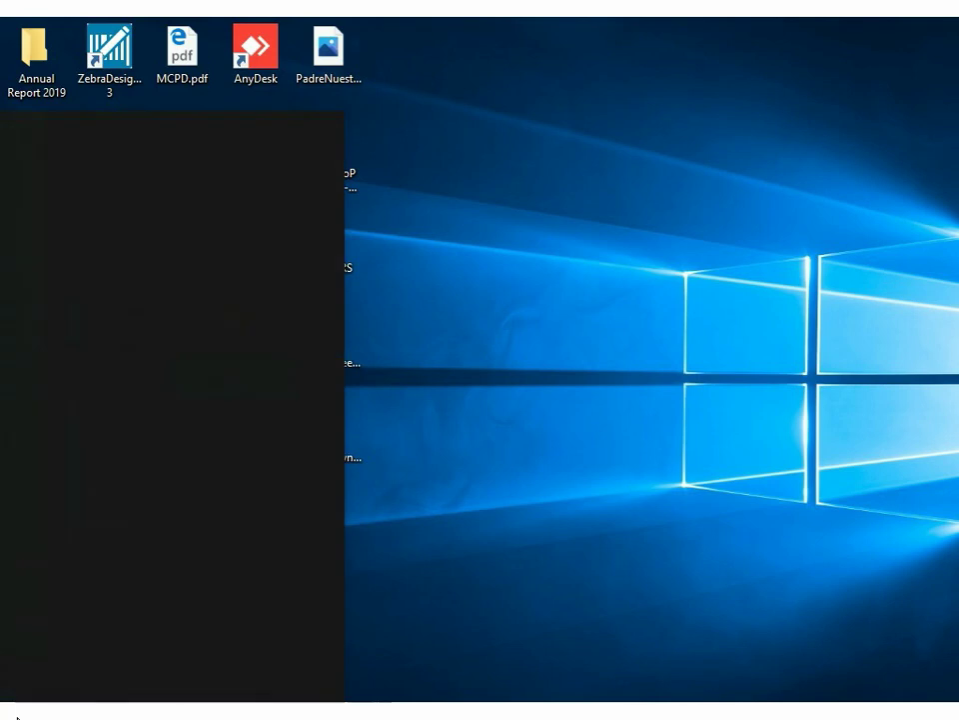
type("sql server")
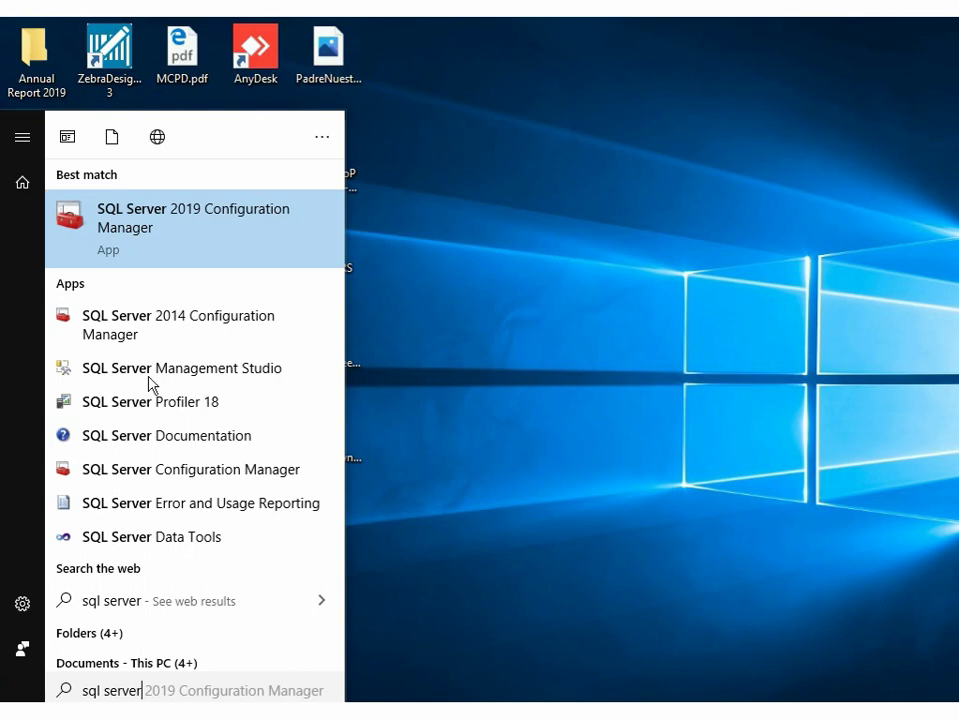
left_click(231, 236)
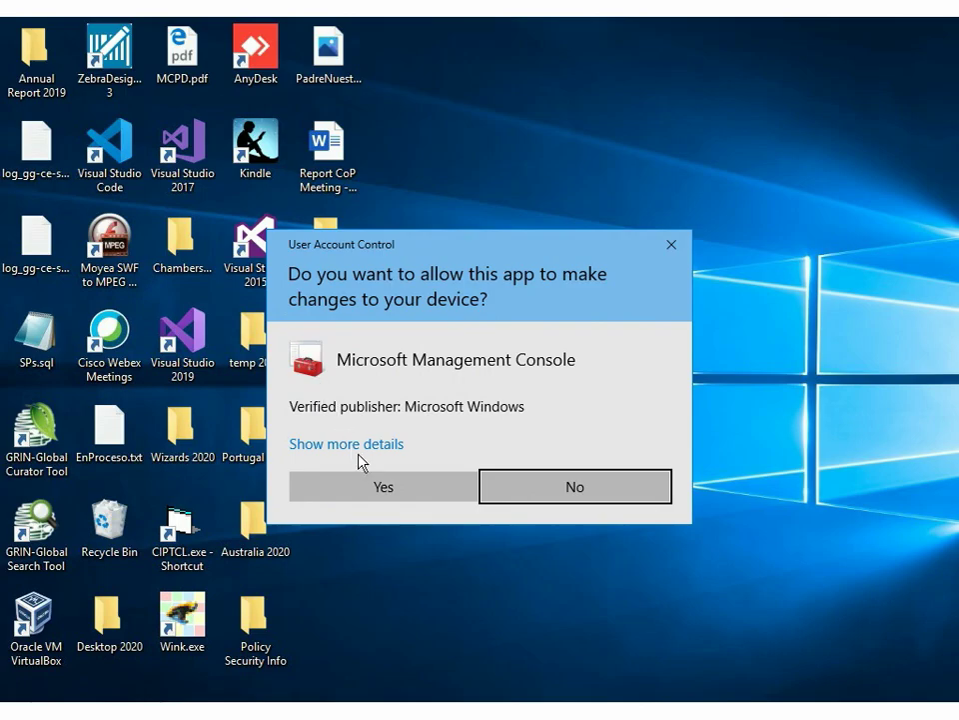
left_click(375, 487)
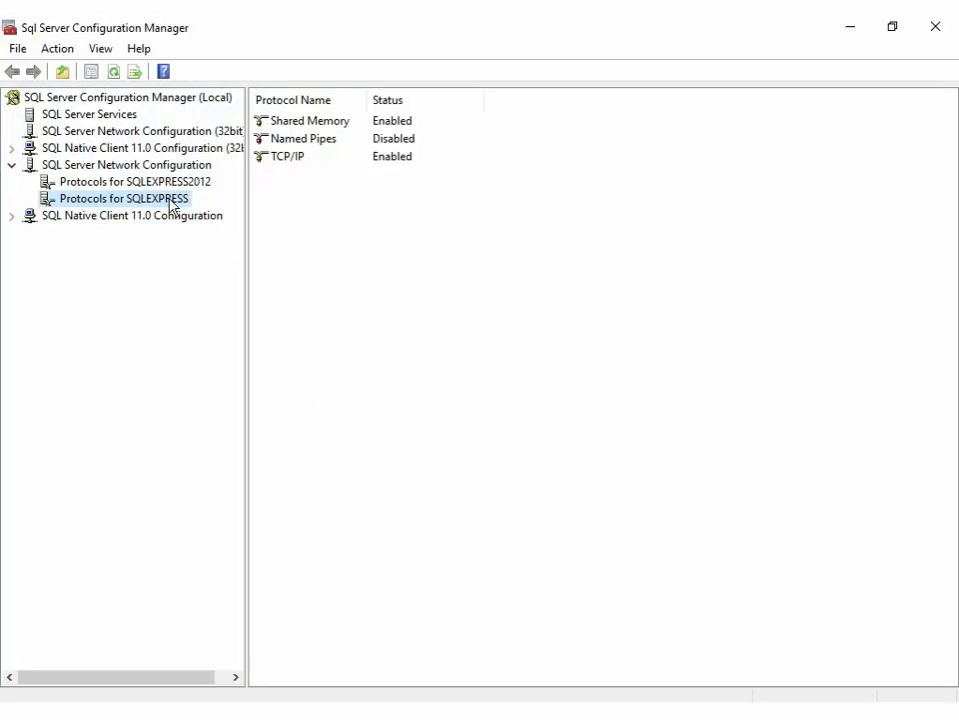
- Check the IPAll TCP Dynamic Ports value in the TCP/IP properties of the SQLEXPRESS protocols and return to the desktop
left_click(289, 160)
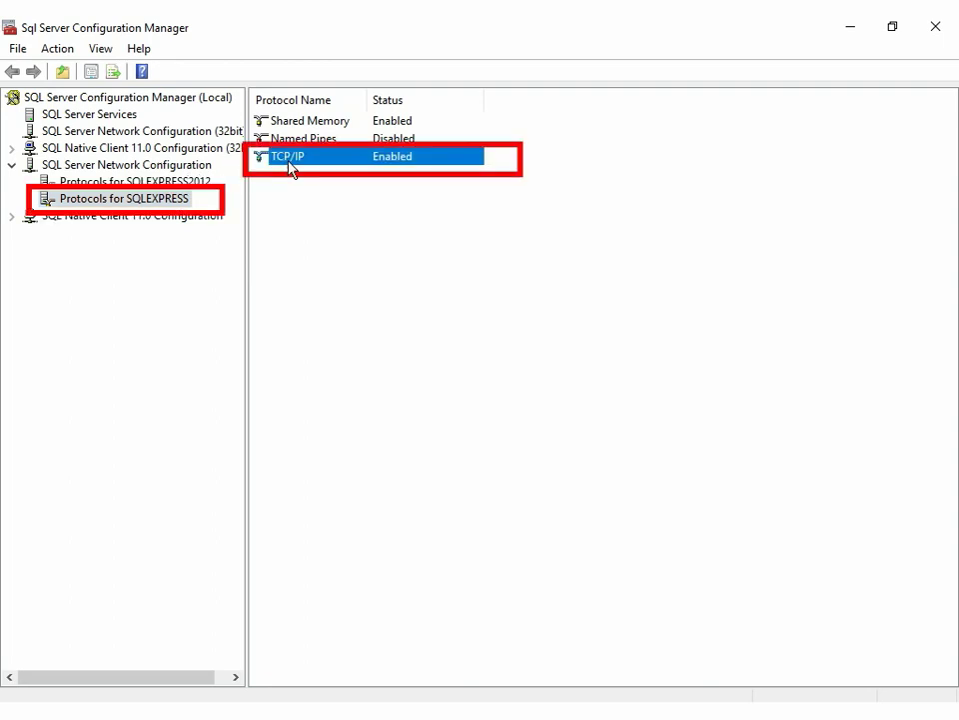
double_click(288, 160)
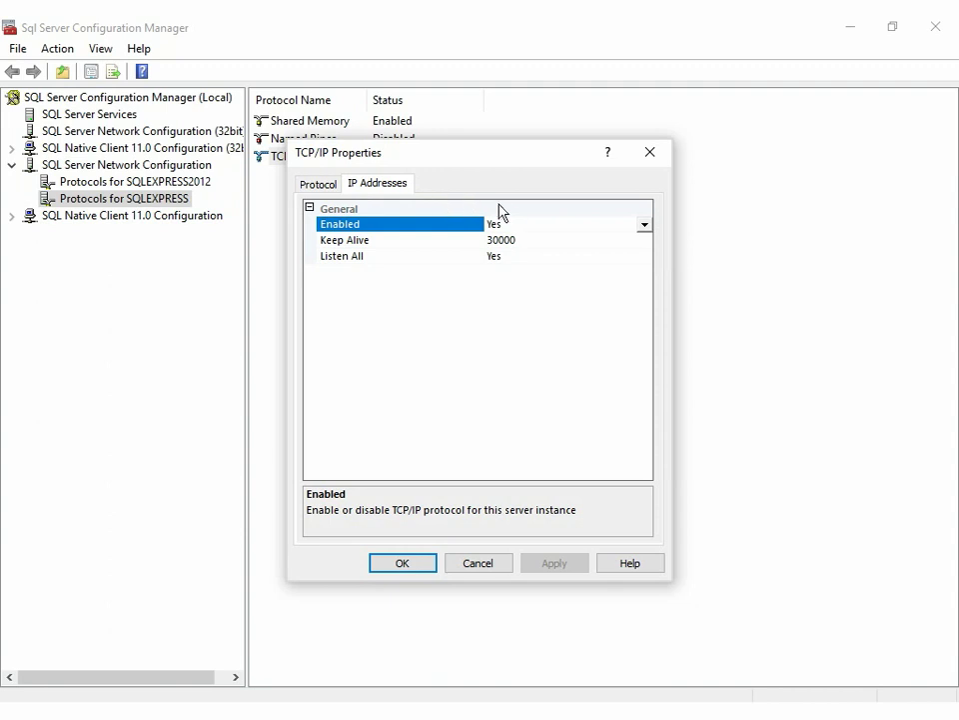
left_click_drag(645, 238, 639, 442)
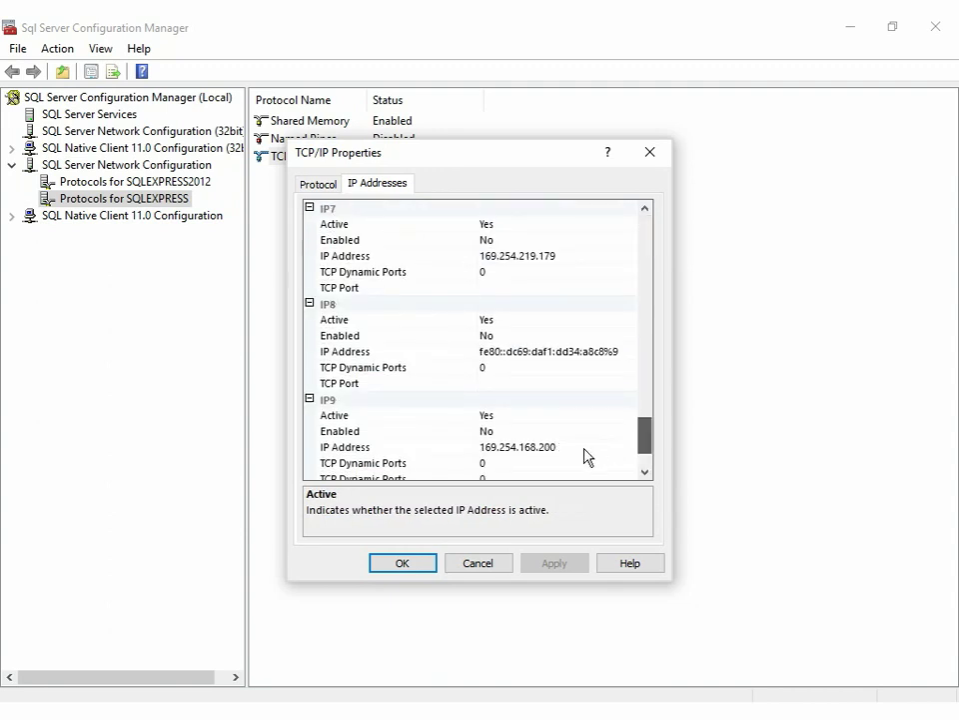
scroll(585, 456, "down", 2)
left_click(548, 447)
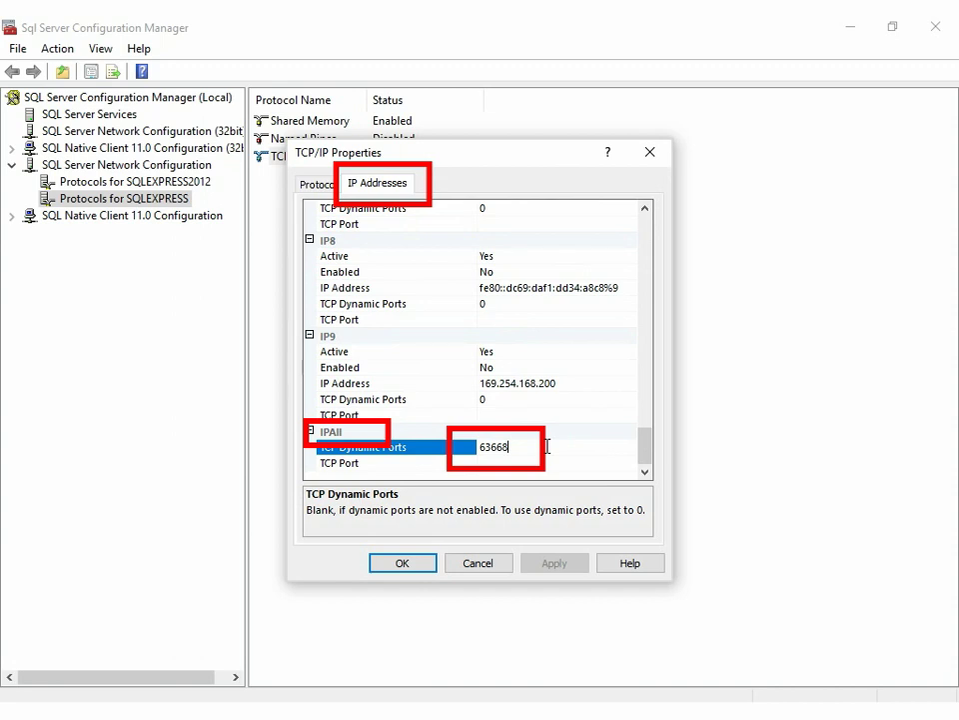
double_click(511, 447)
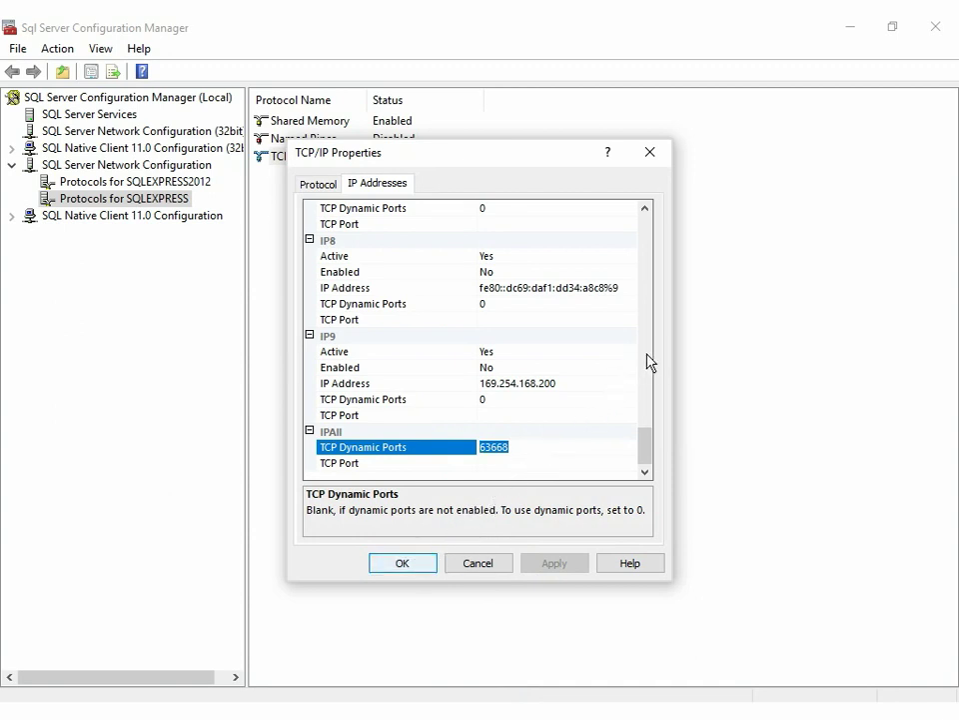
key("Escape")
key("super+d")
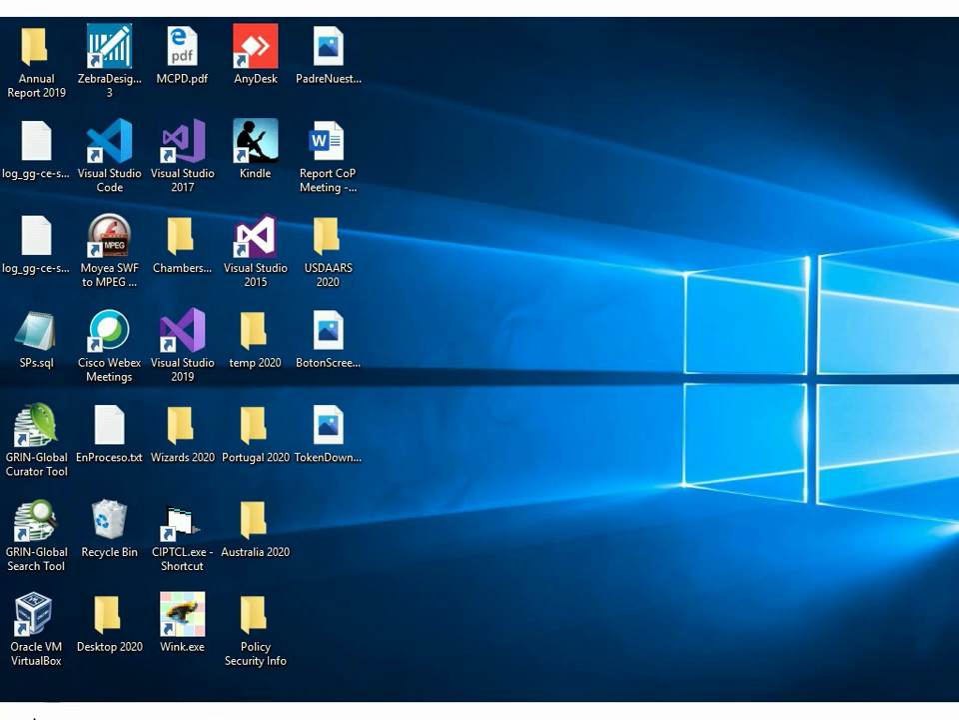
- Search for "microsoft sql server" and launch Microsoft SQL Server Management Studio 18
left_click(44, 716)
type("microsoft sql server")
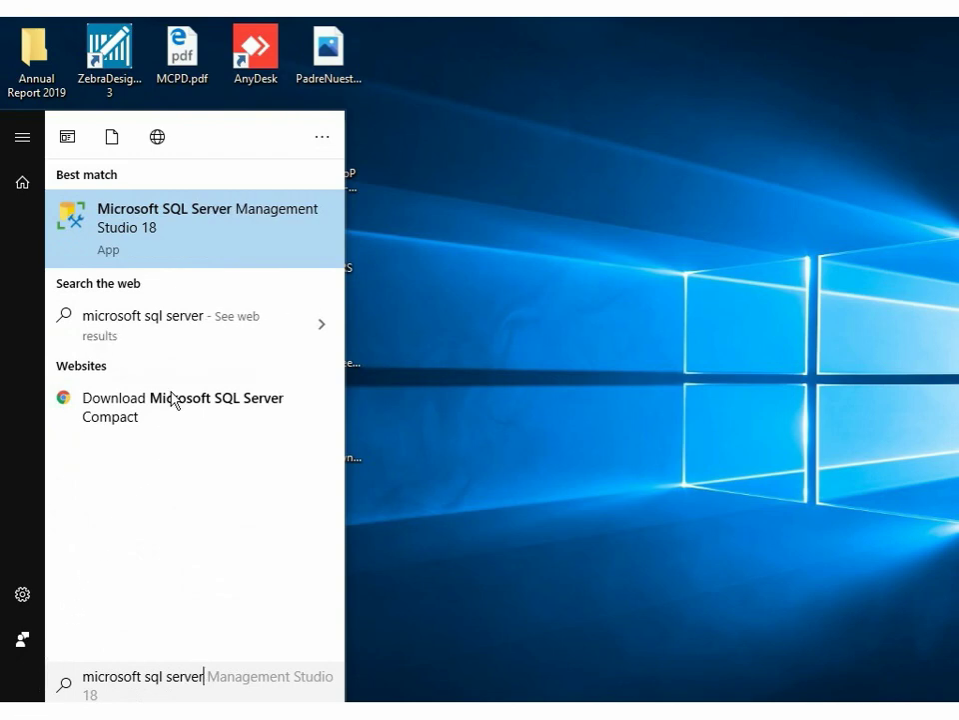
left_click(241, 260)
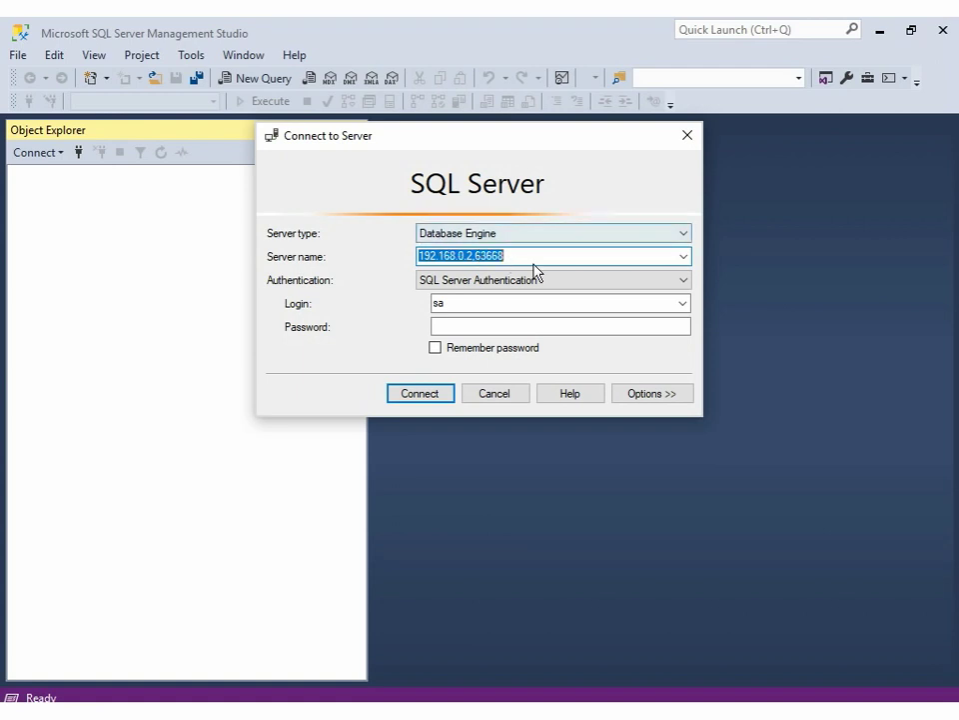
- Connect to server 192.168.0.2,63668 using SQL Server Authentication with login sa and its password, and expand the Databases folder
left_click(524, 257)
left_click(436, 326)
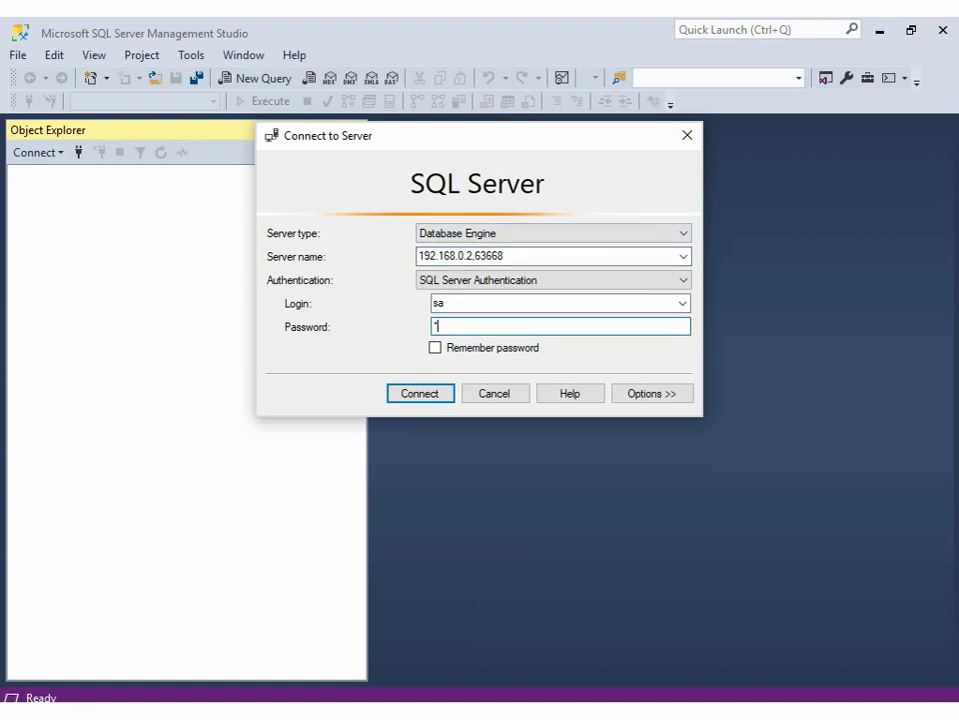
type("***")
left_click(429, 395)
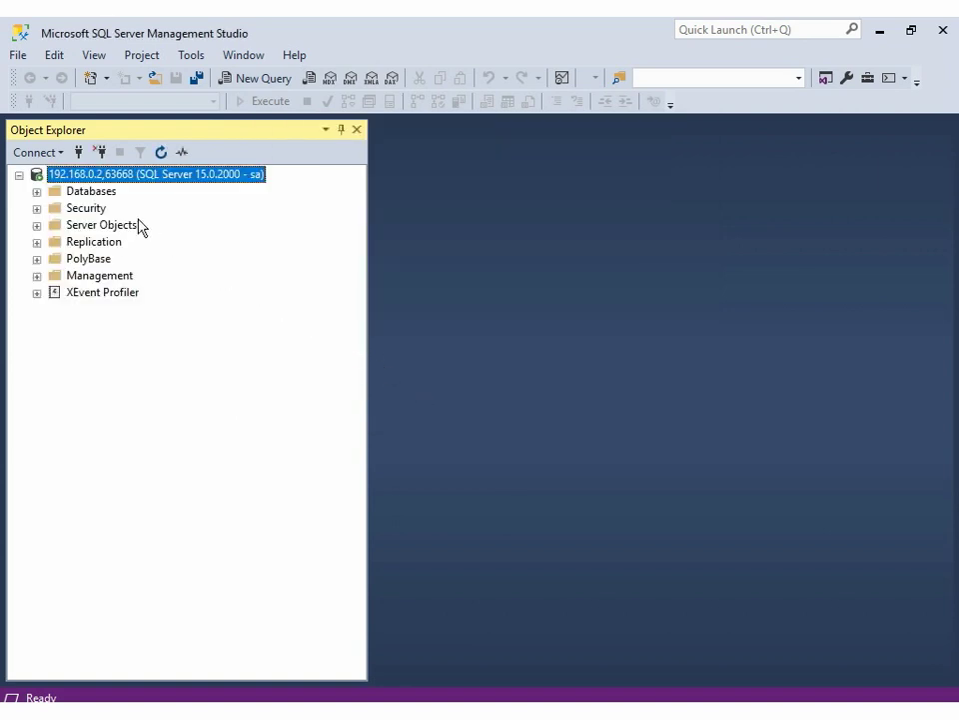
left_click(95, 193)
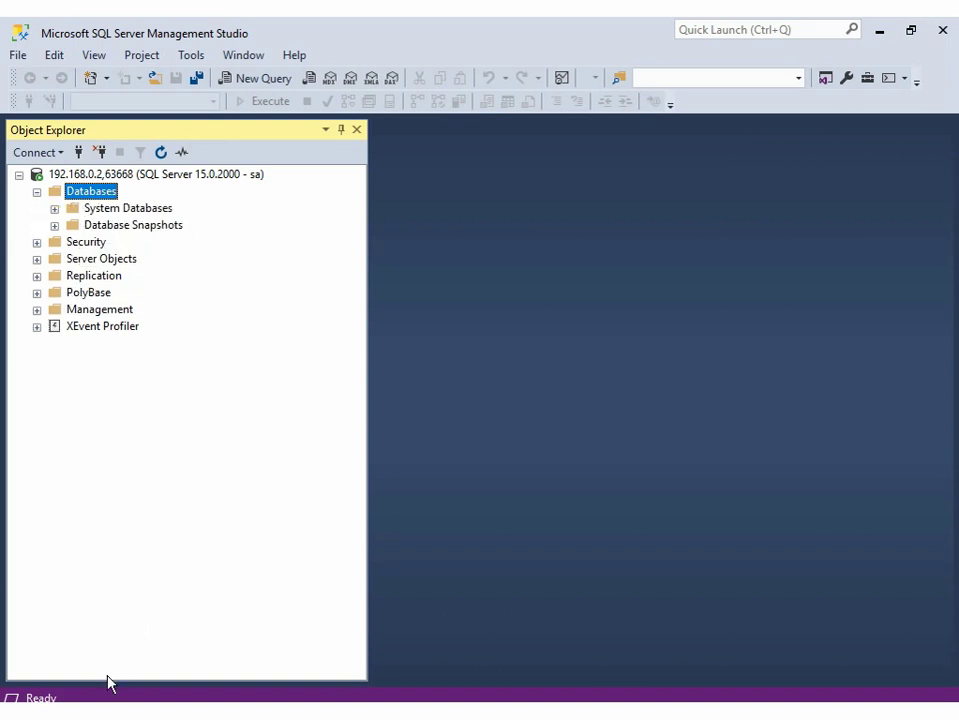
key("super")
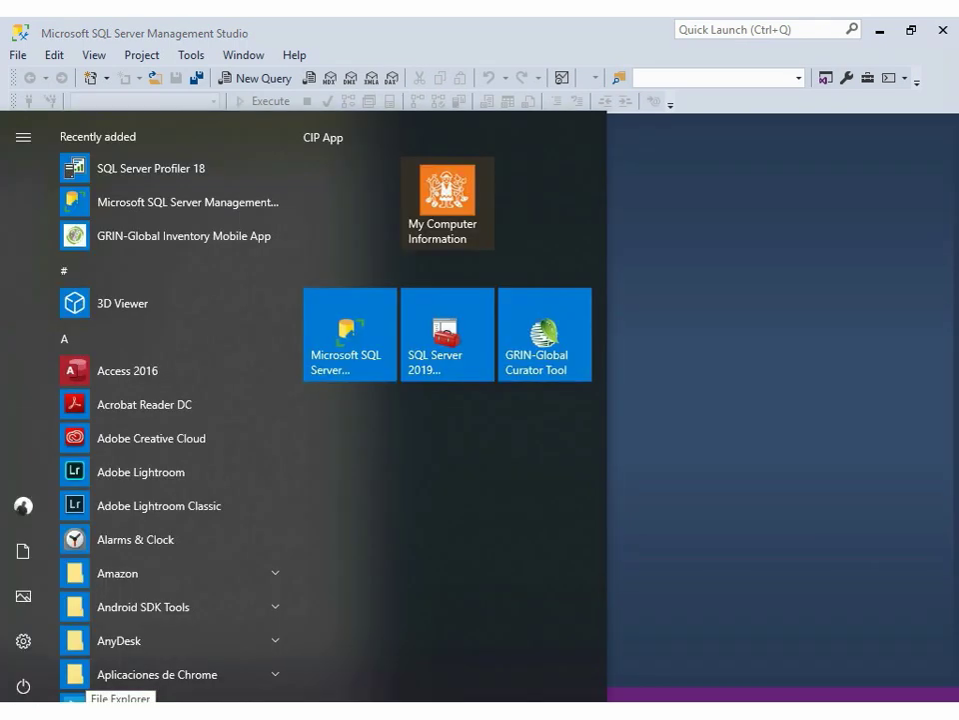
type("updater")
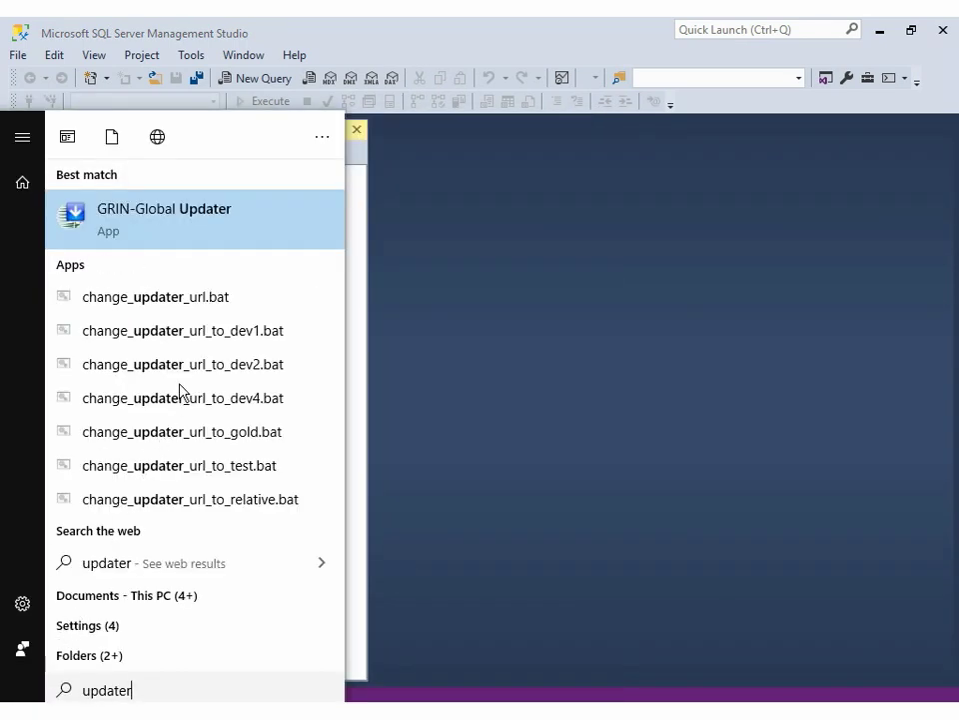
left_click(263, 217)
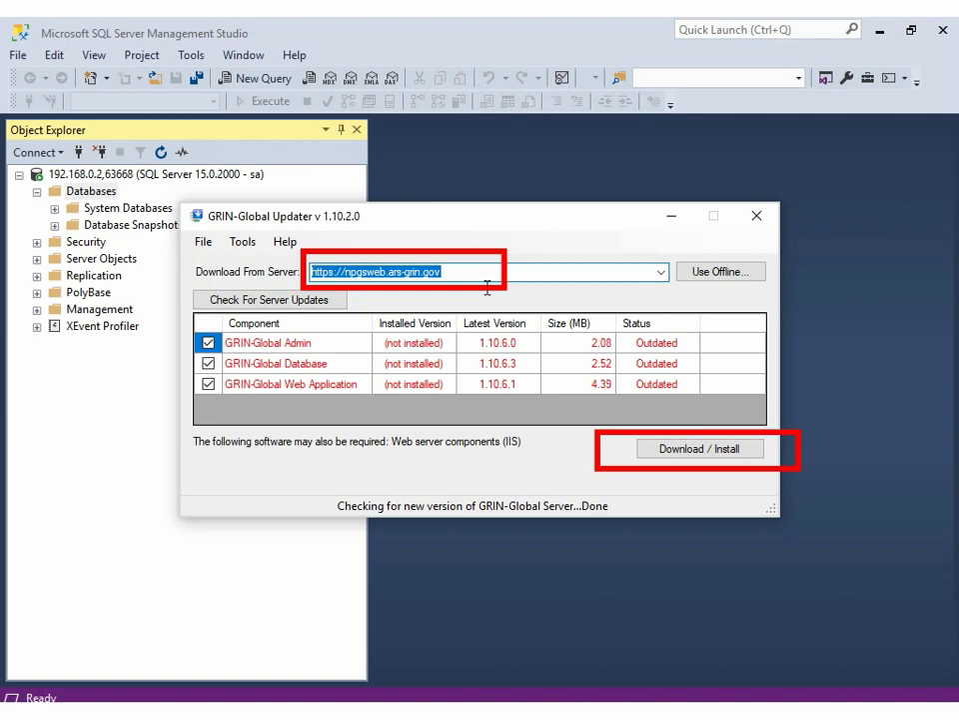
left_click(675, 452)
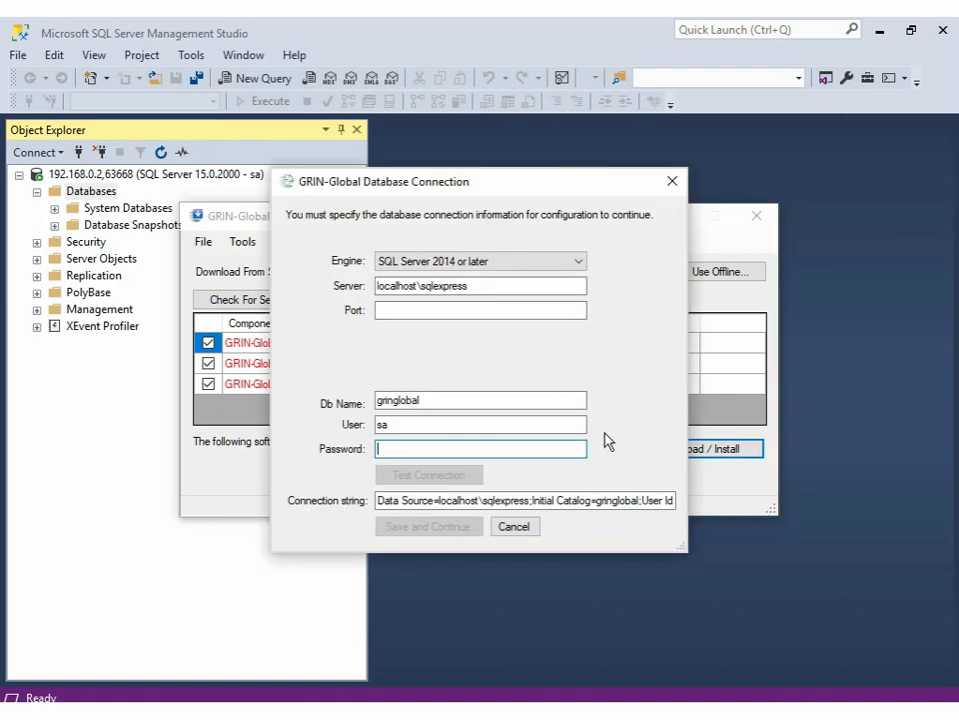
- Enter the sa user's password for the gringlobal database connection, test the connection and save it
type("******")
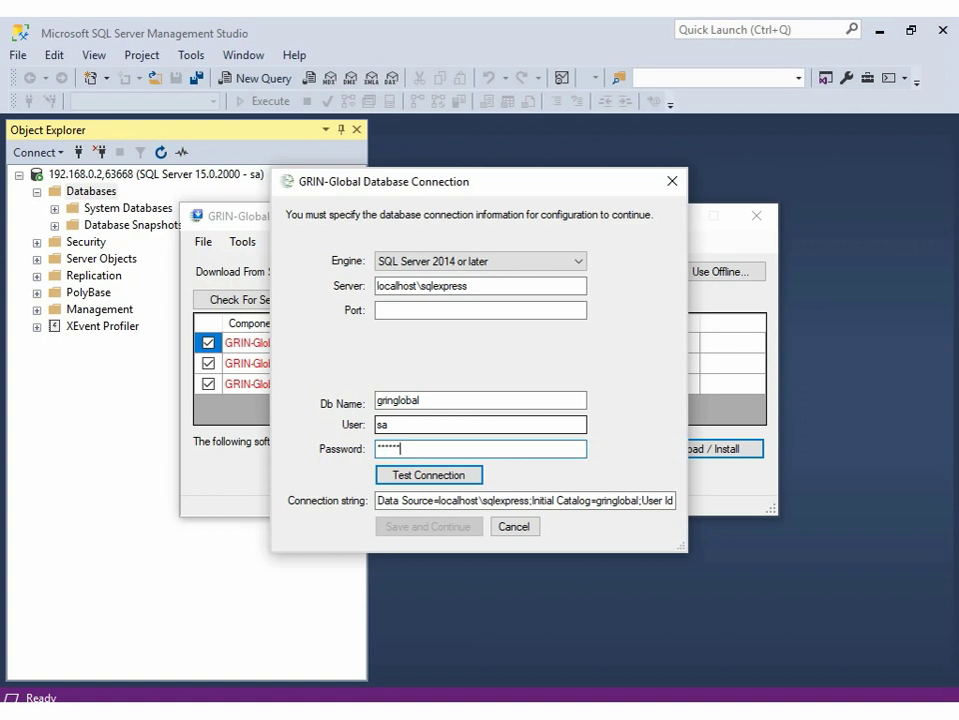
type("*")
left_click(461, 476)
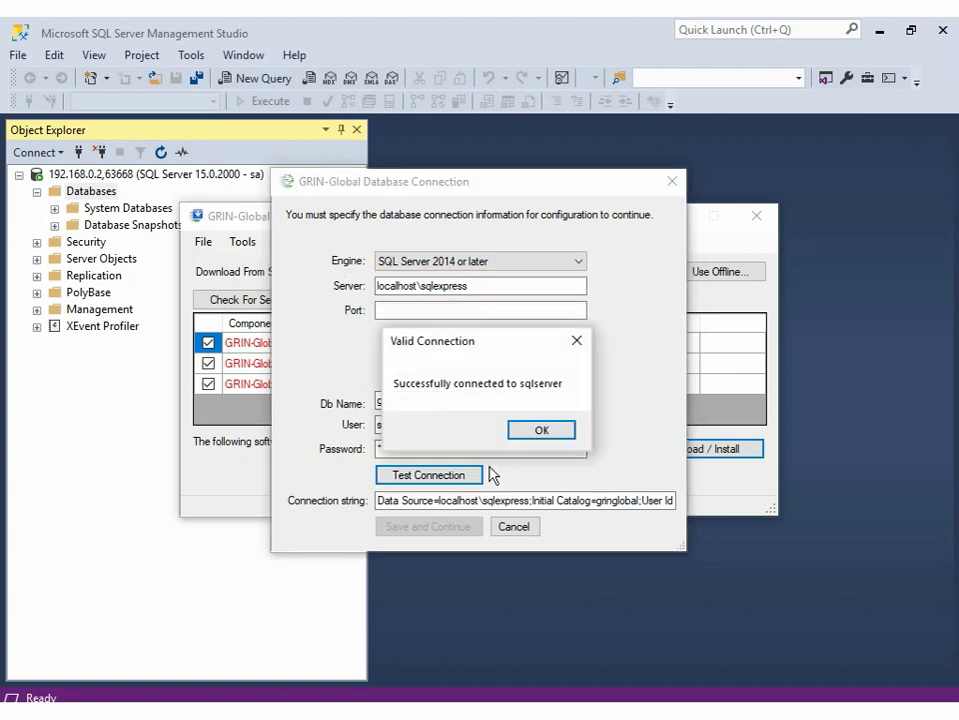
key("Return")
left_click(458, 528)
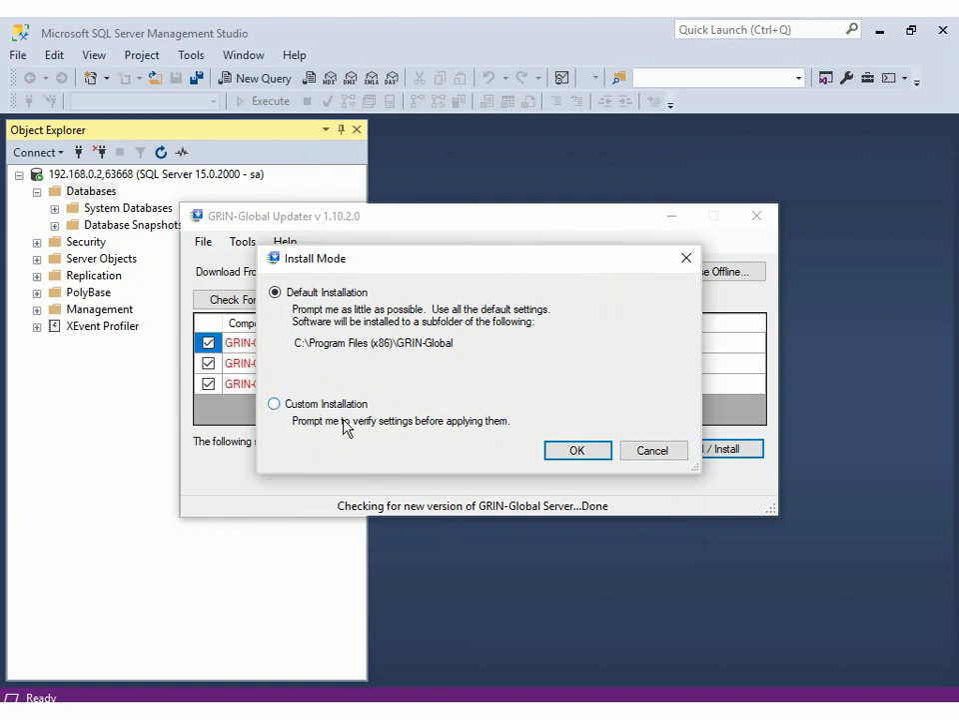
- Choose Custom Installation as the install mode and proceed past the GRIN-Global Admin setup welcome page
left_click(420, 429)
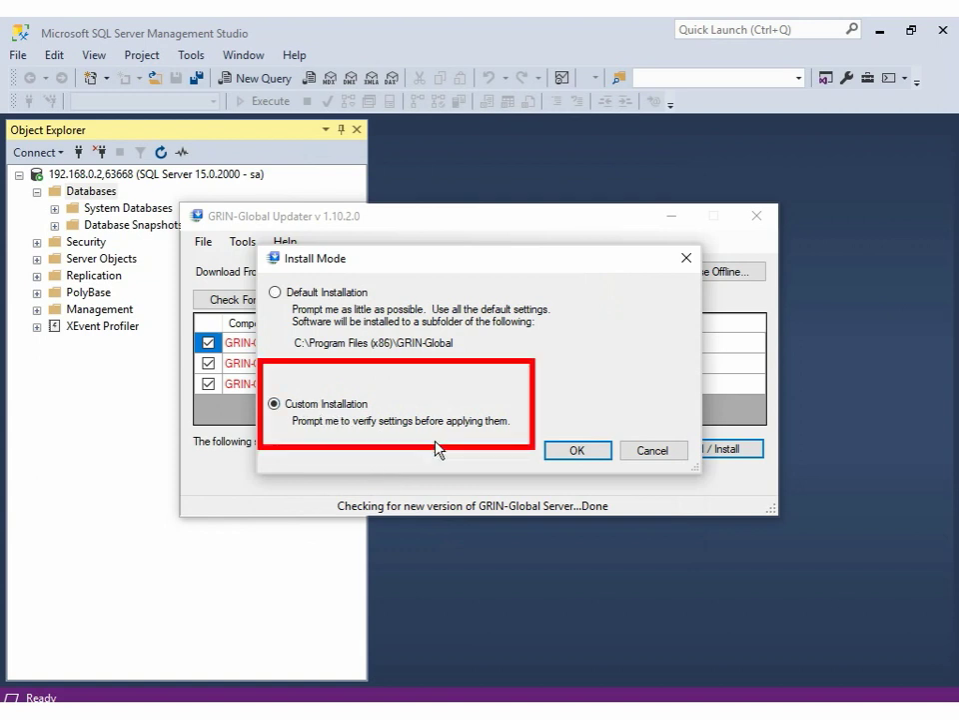
left_click(577, 450)
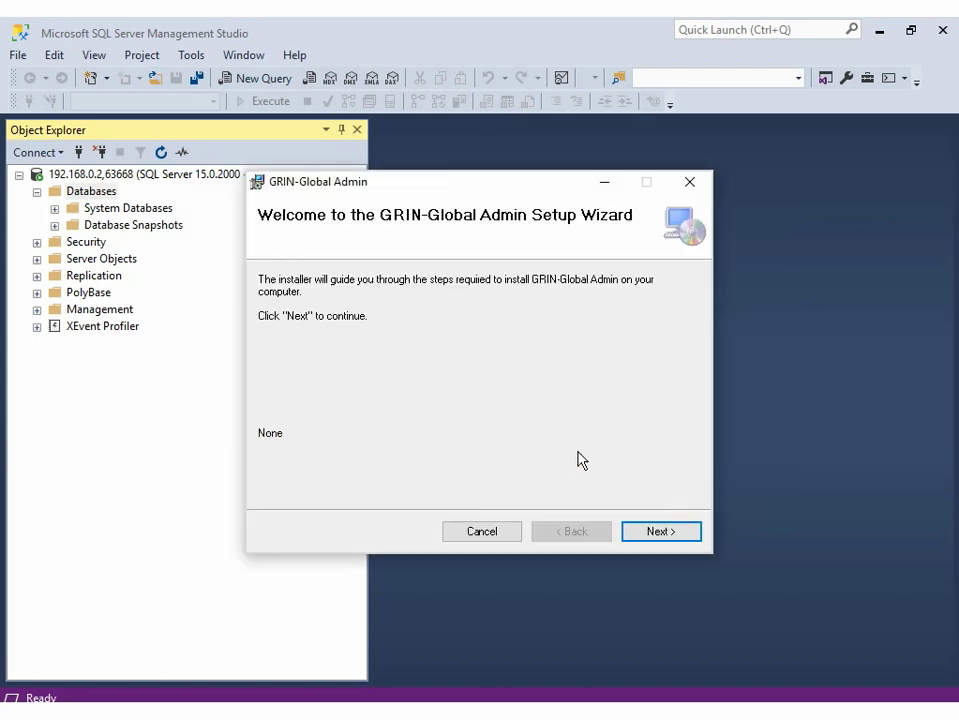
left_click(660, 531)
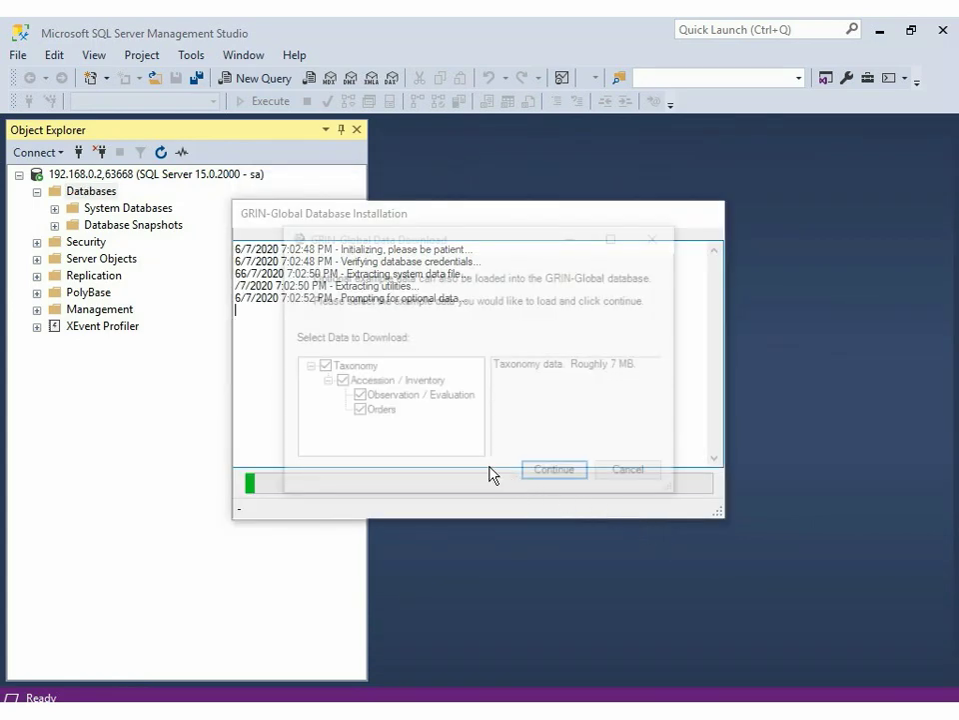
- Load only the Taxonomy example data, excluding Accession / Inventory and its sub-items, and finish the GRIN-Global Database setup
left_click(340, 382)
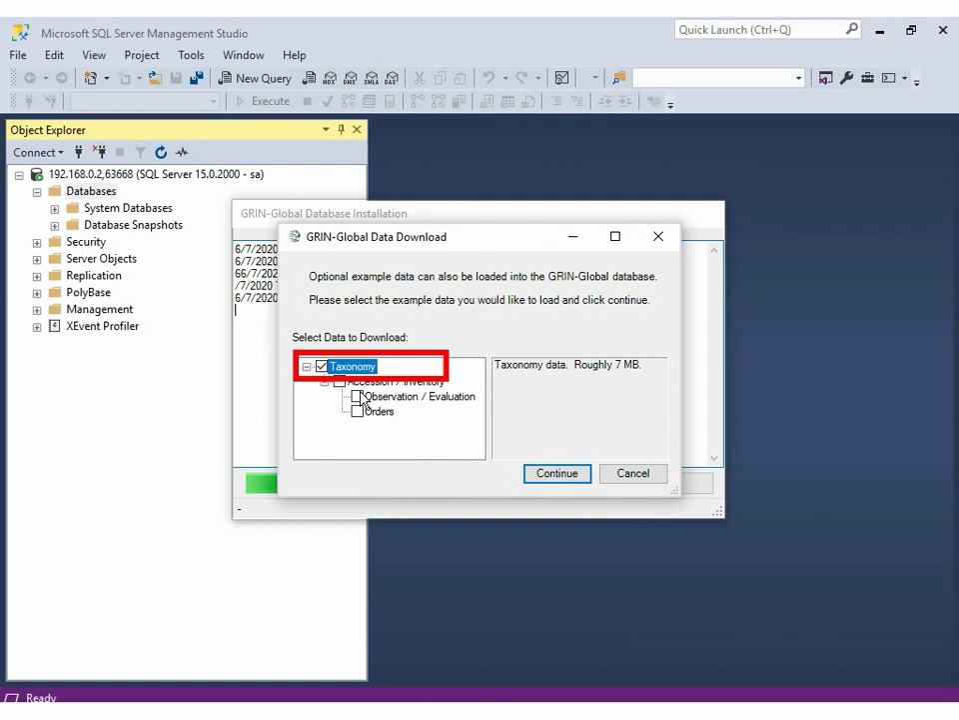
left_click(555, 474)
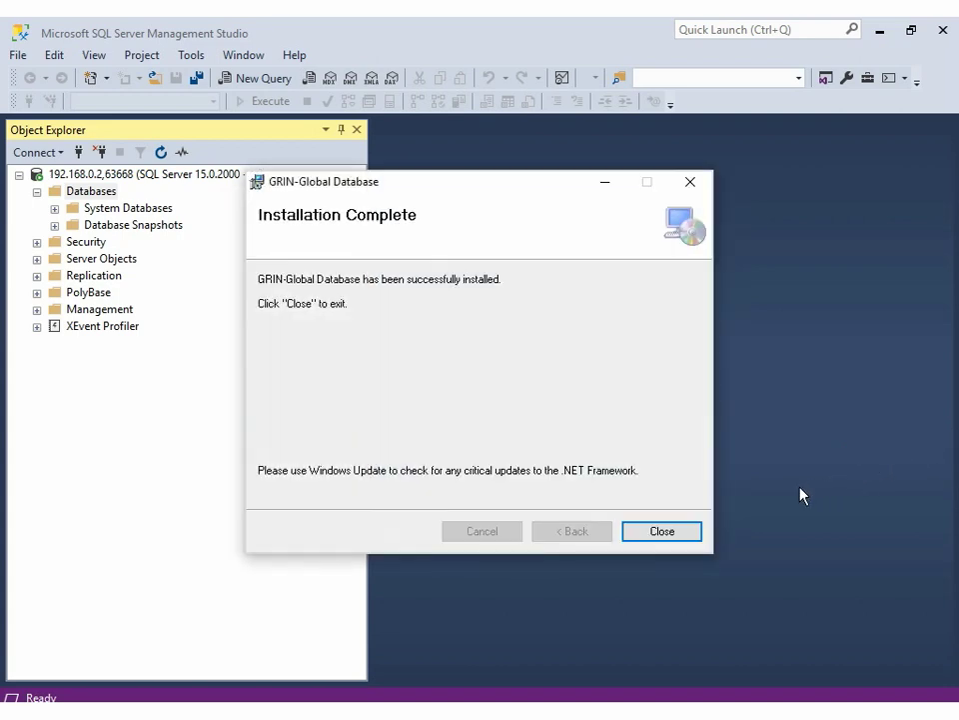
left_click(694, 531)
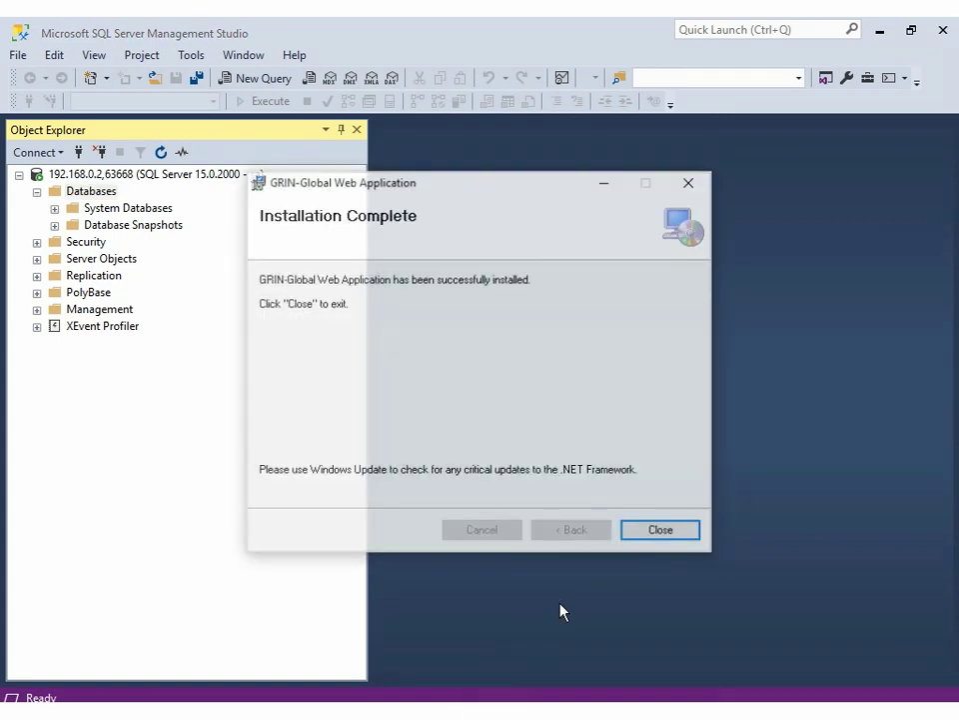
- Finish the GRIN-Global Web Application setup and close the updater
left_click(672, 534)
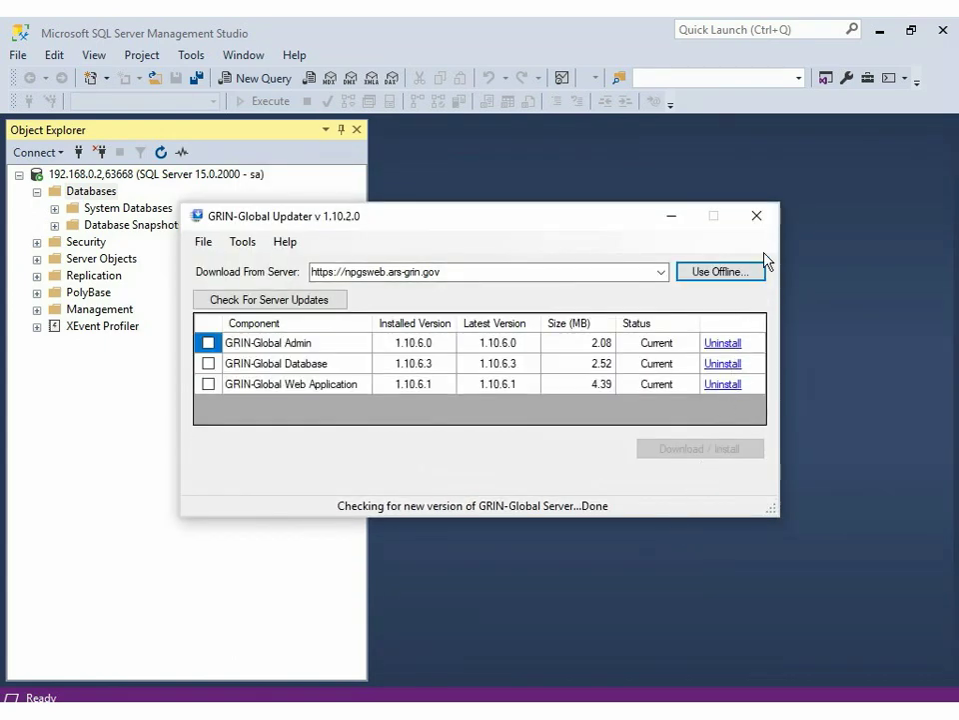
left_click(752, 222)
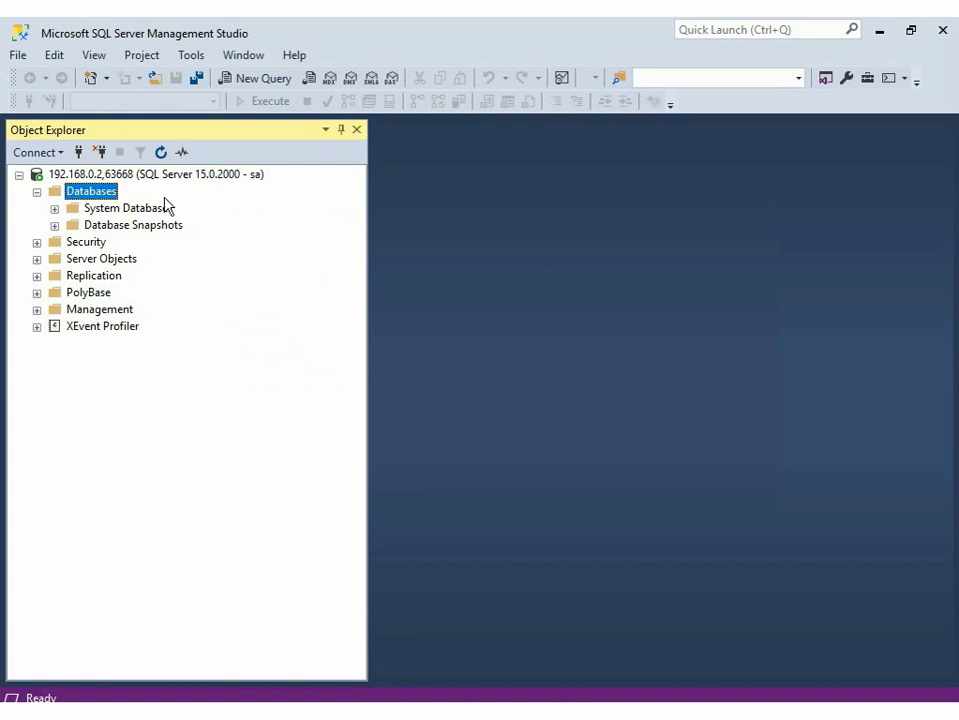
- Refresh the Databases folder in SQL Server Management Studio and expand the gringlobal database's Tables folder
right_click(99, 190)
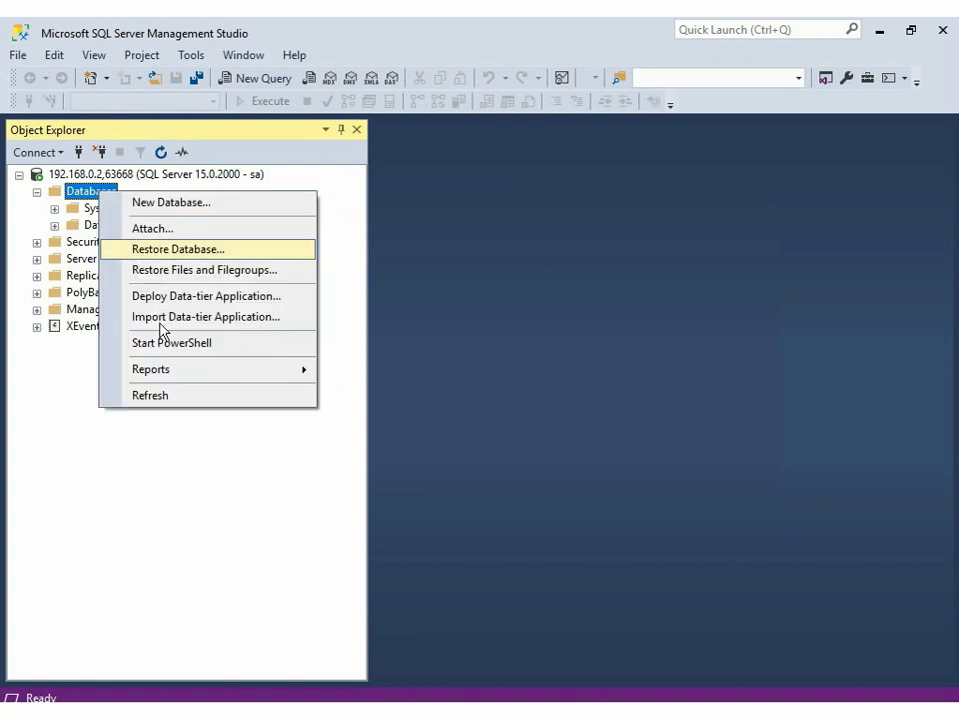
left_click(152, 396)
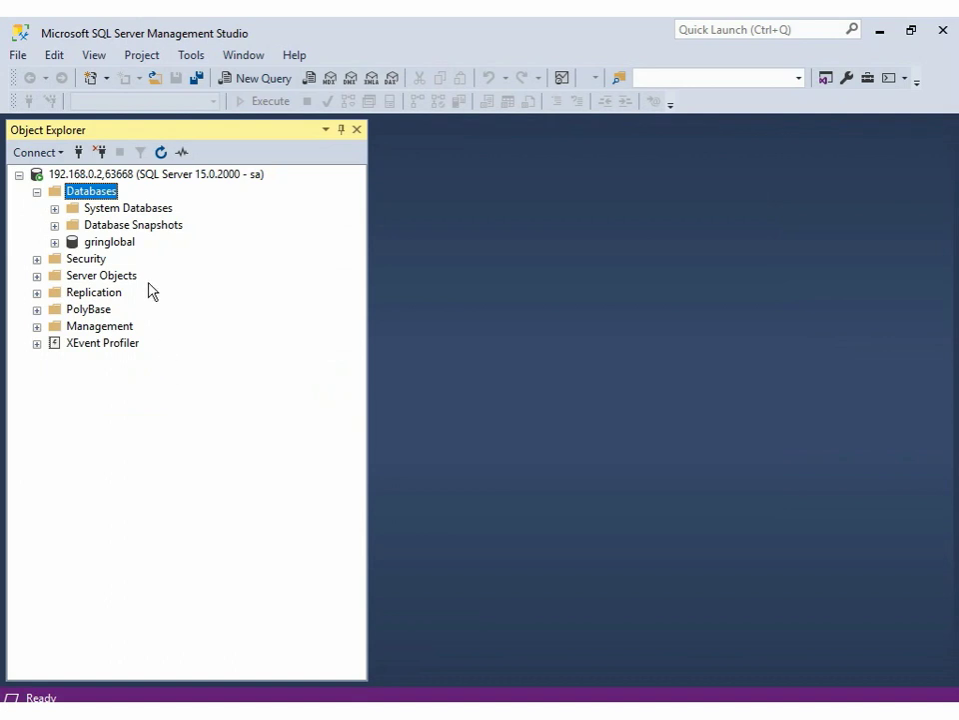
double_click(122, 245)
double_click(124, 277)
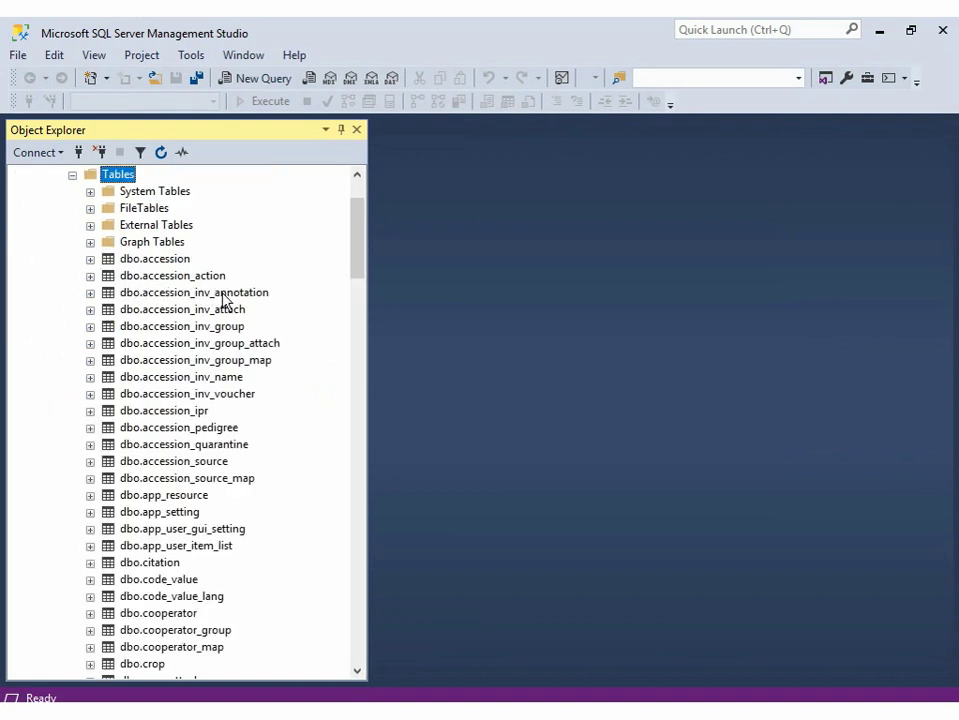
- Query the top 1000 rows of the dbo.taxonomy_genus table in the gringlobal database
left_click_drag(352, 257, 356, 289)
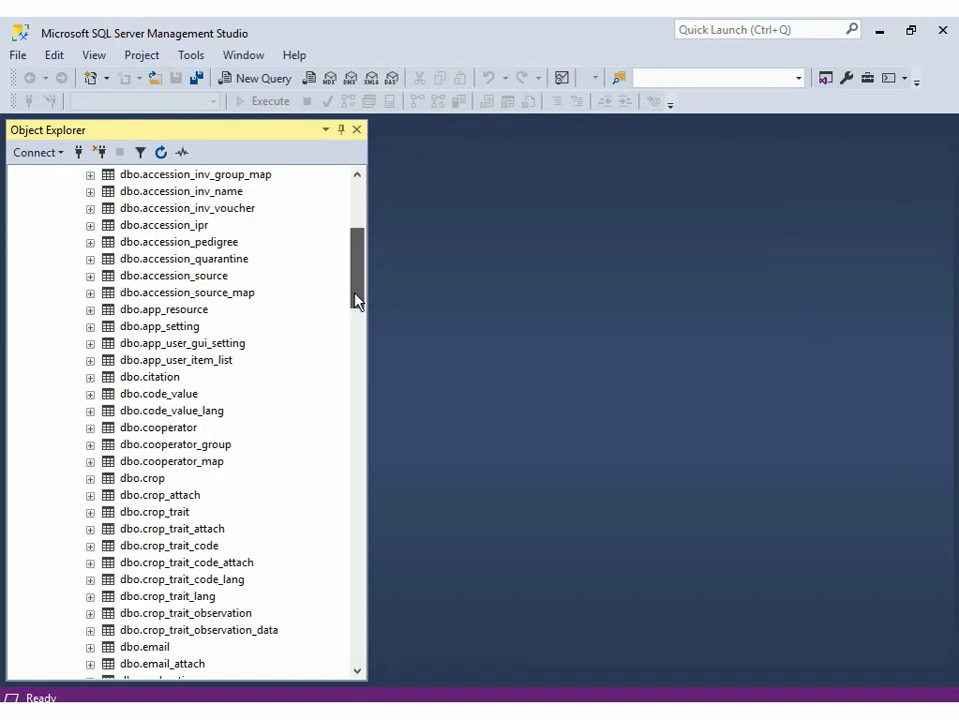
left_click_drag(355, 336, 335, 556)
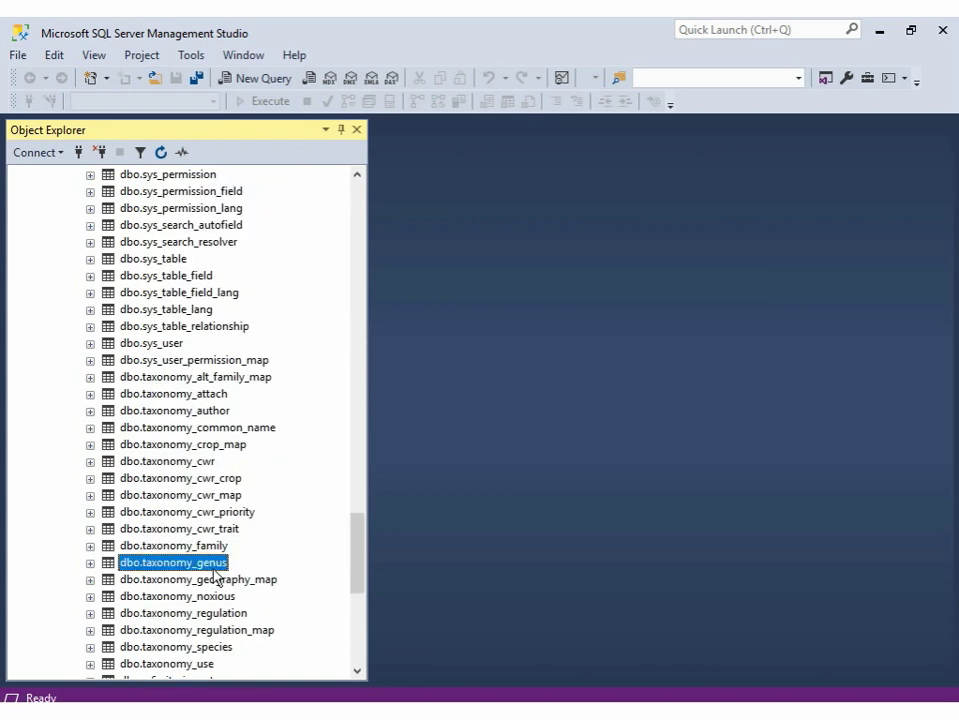
right_click(216, 563)
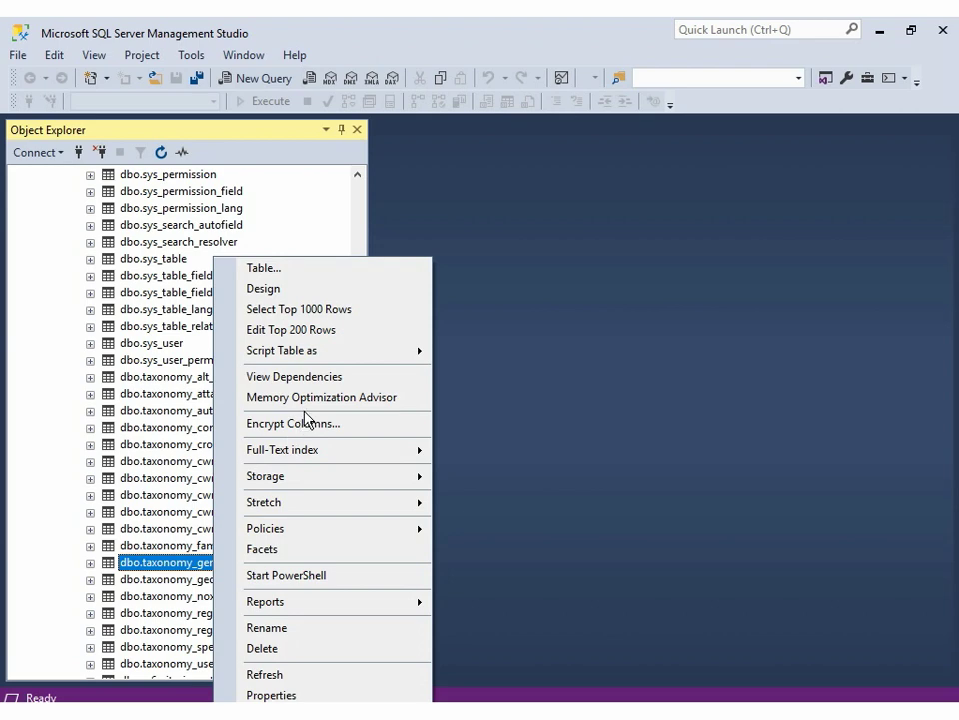
left_click(386, 315)
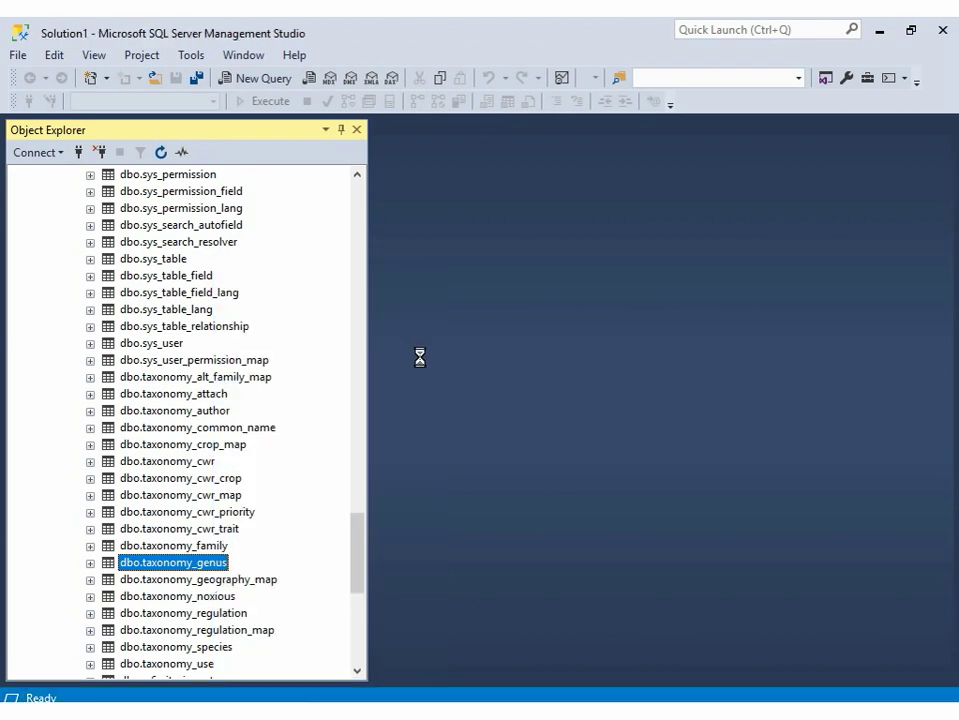
- Query the top 1000 rows of the dbo.inventory_maint_policy table and minimize SQL Server Management Studio
left_click_drag(358, 529, 365, 360)
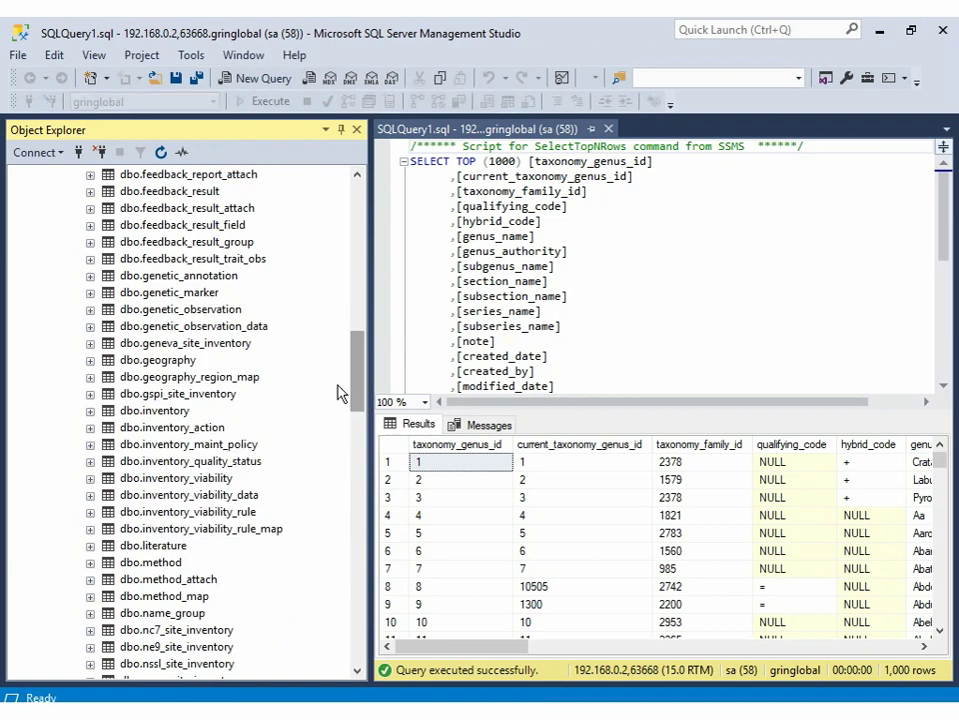
right_click(247, 444)
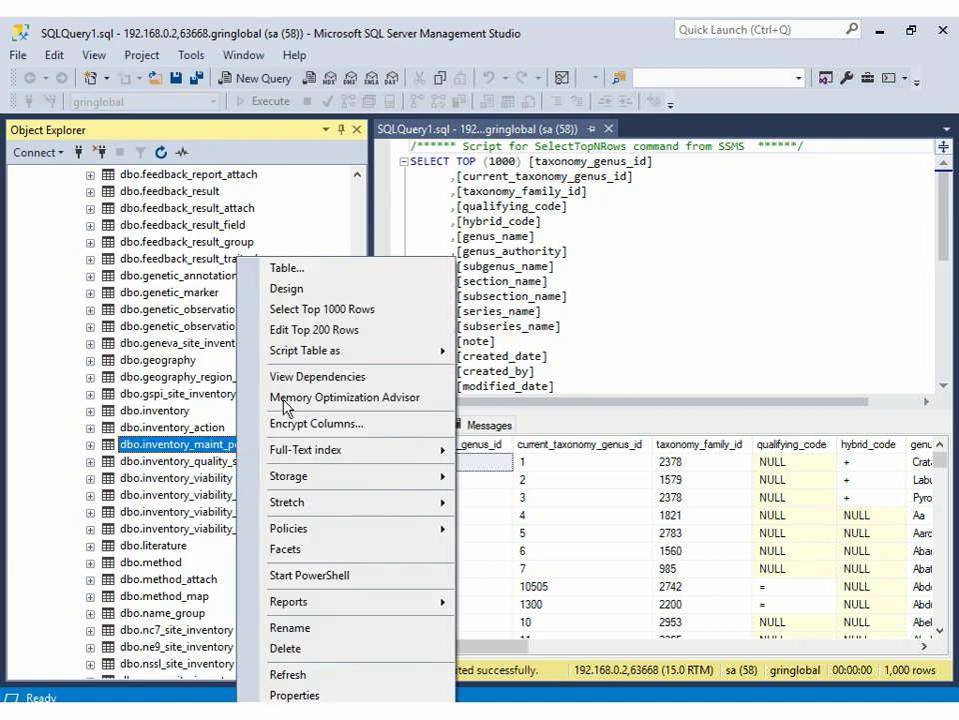
left_click(378, 312)
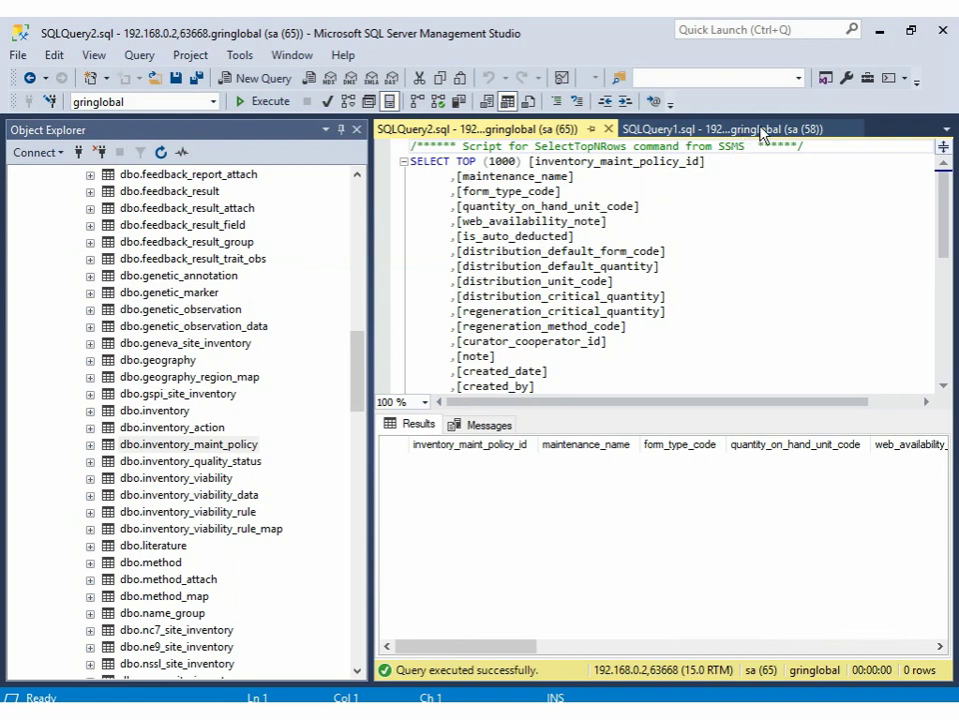
left_click(882, 29)
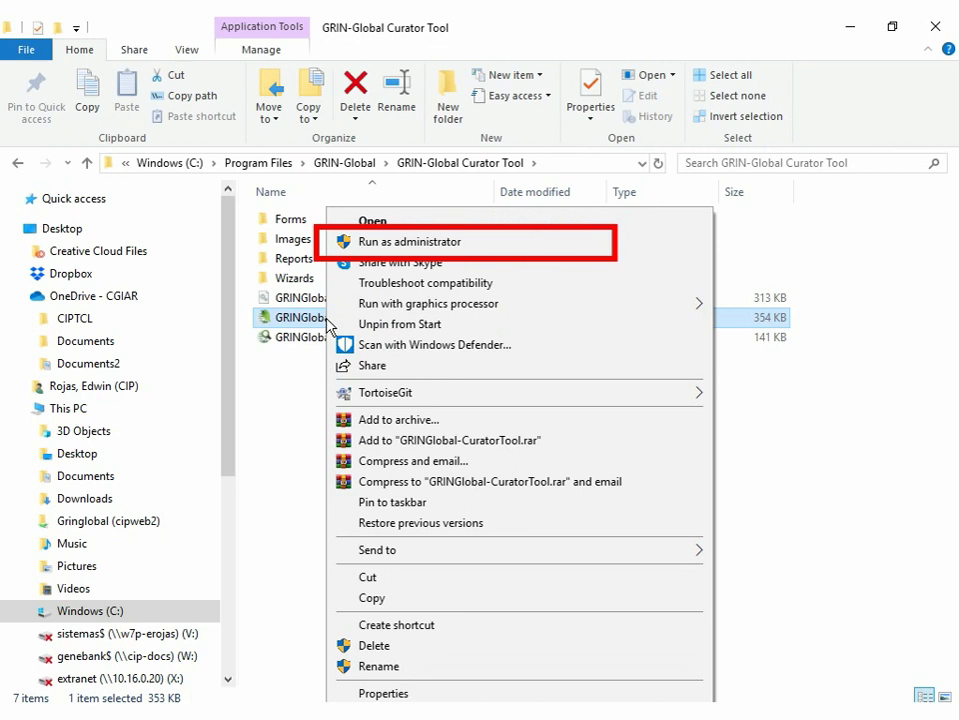
- Launch GRINGlobal-CuratorTool.exe as administrator and log in to the localhost server, accepting the system usage notice
left_click(395, 242)
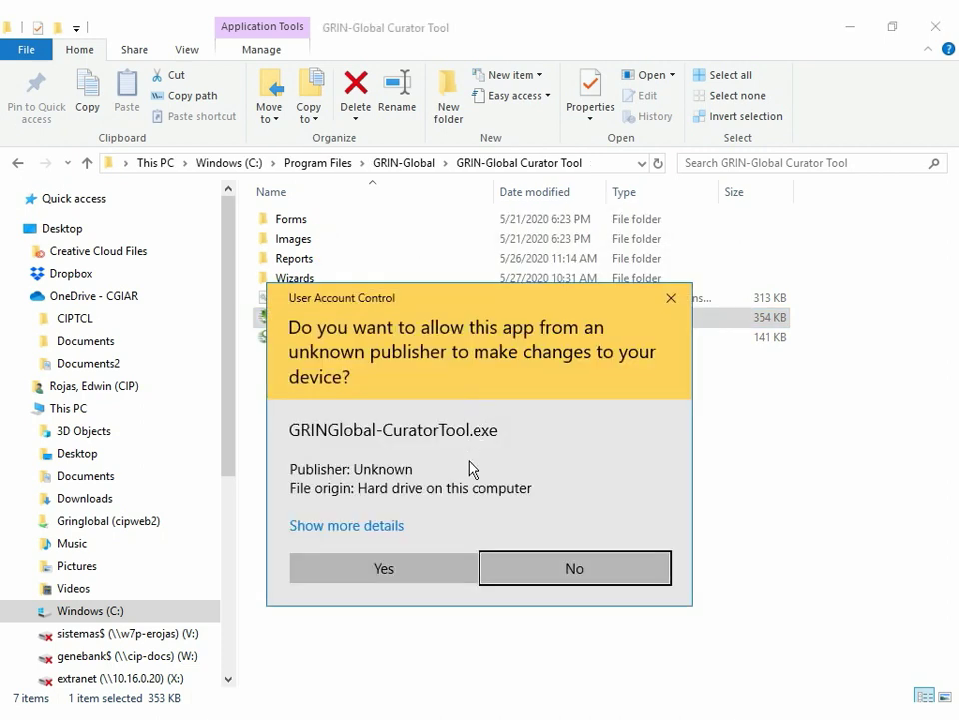
left_click(384, 567)
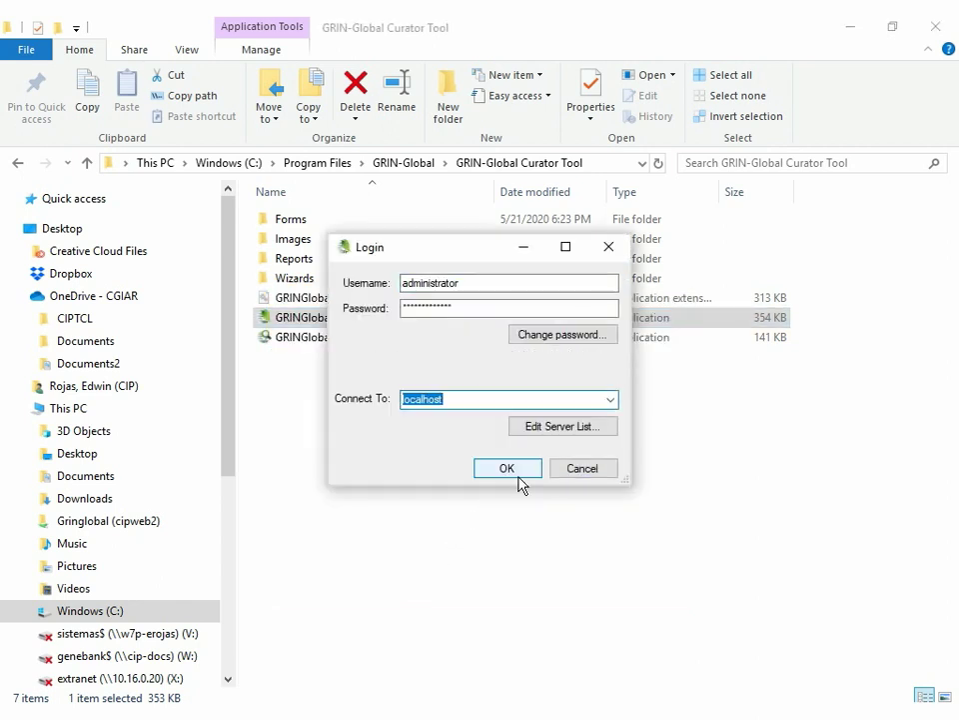
left_click(509, 469)
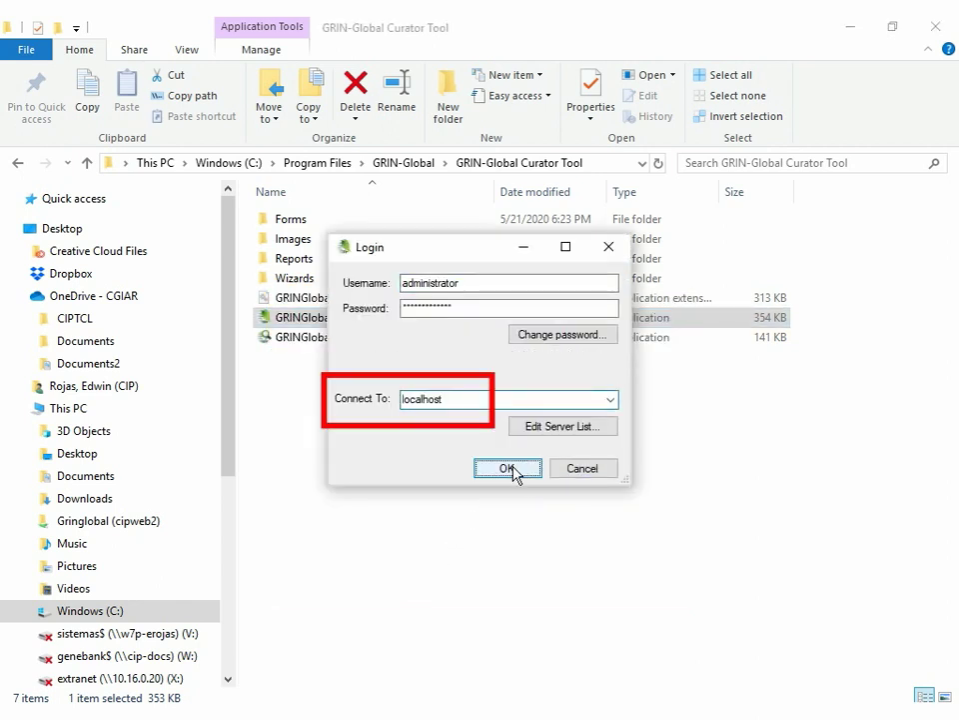
left_click(510, 468)
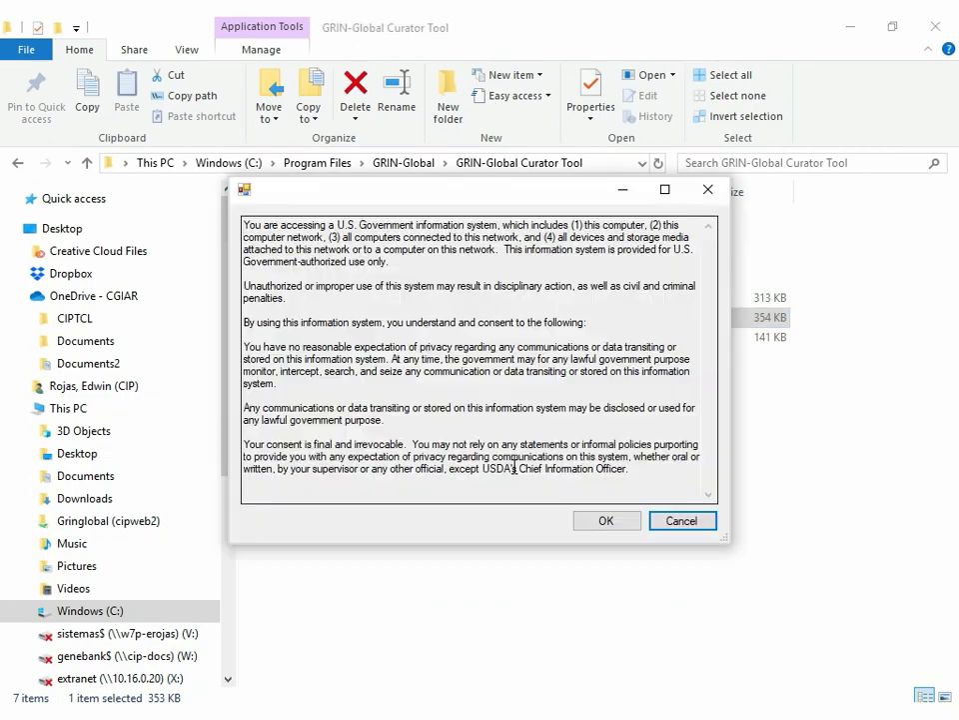
left_click(588, 514)
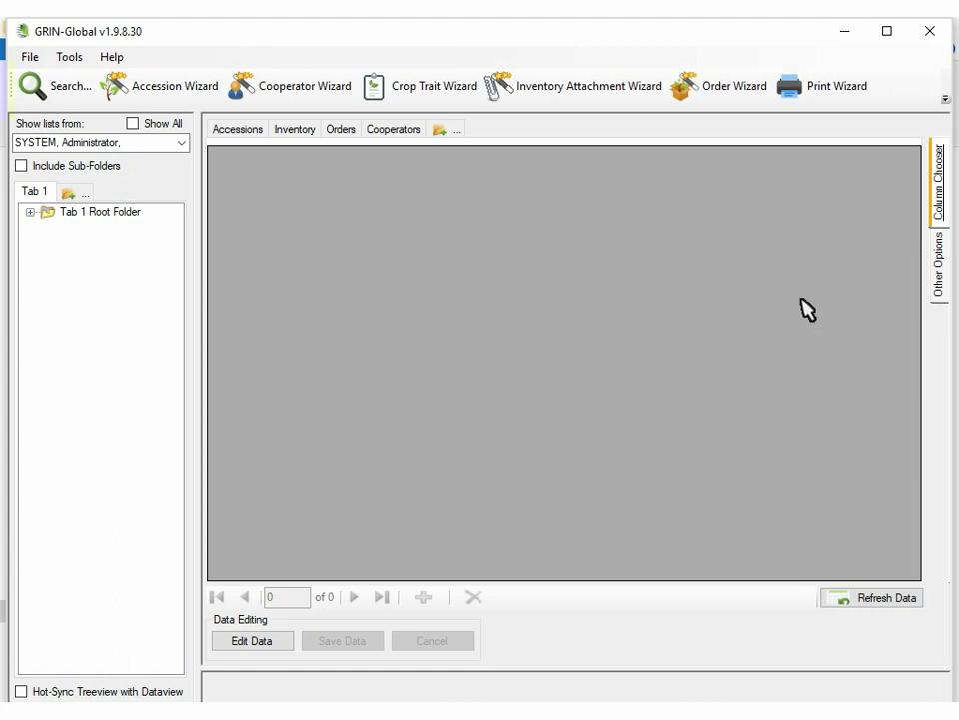
- Open Lookup Table Maintenance in the Curator Tool and examine the loading progress of the lookup tables
mouse_move(937, 182)
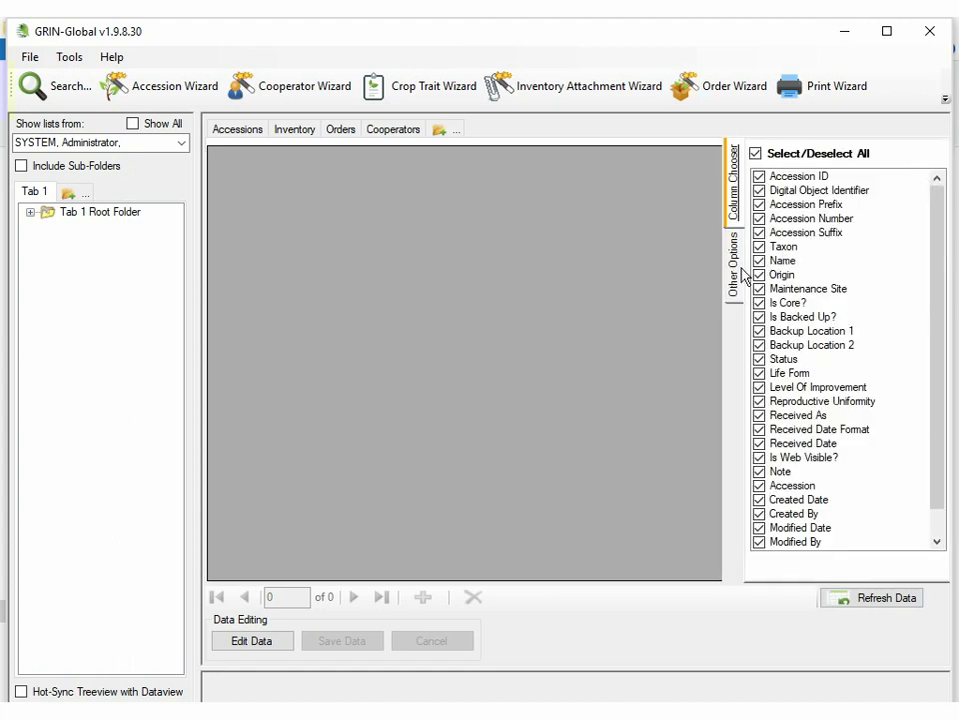
mouse_move(739, 270)
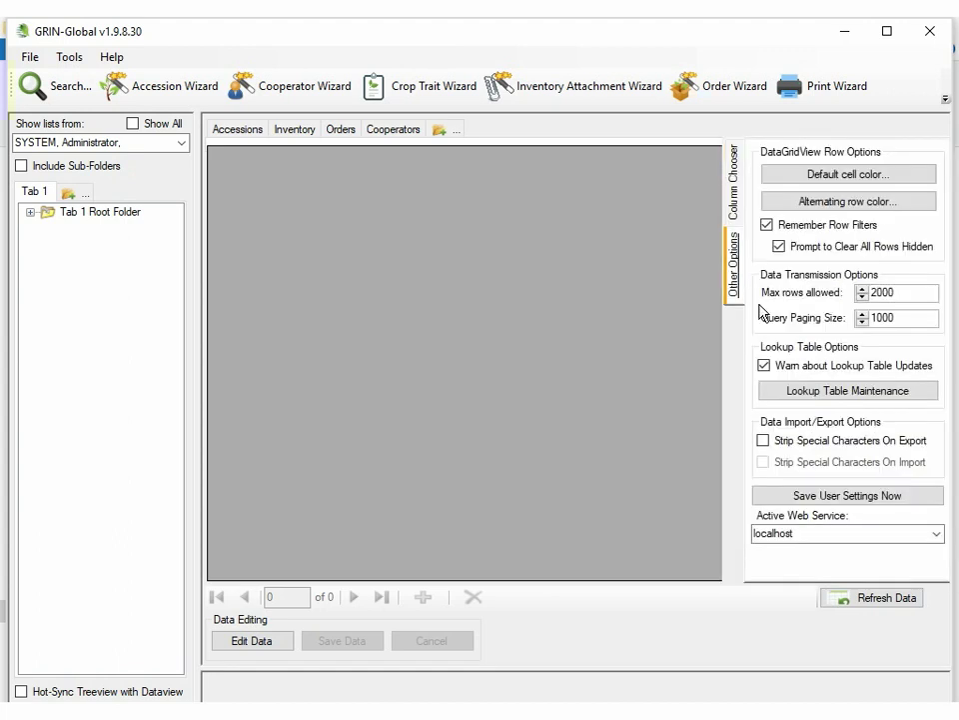
left_click(827, 390)
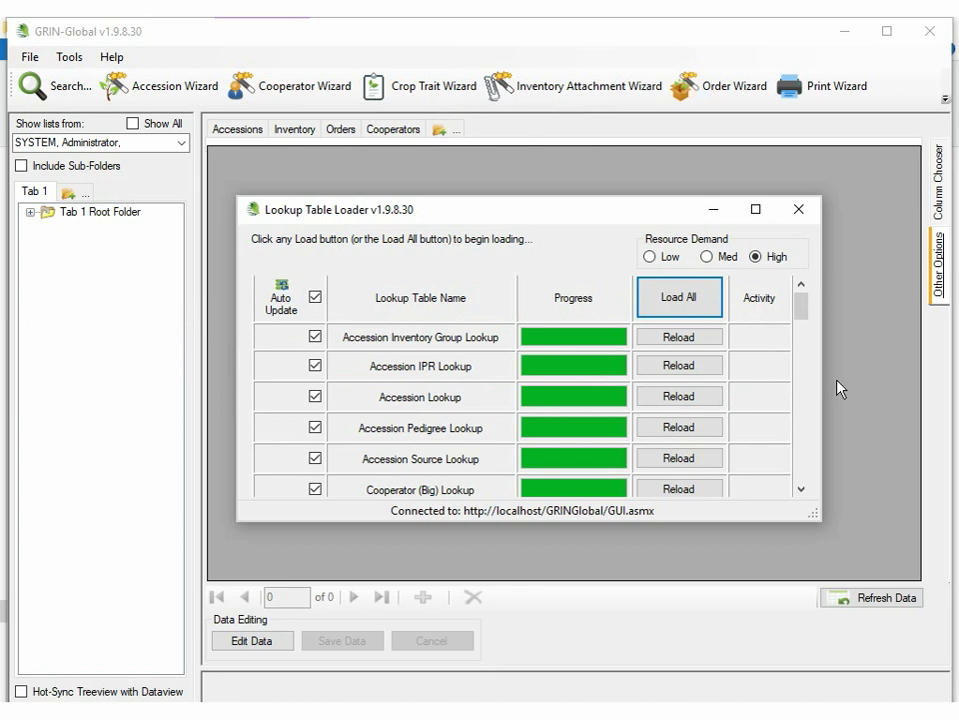
scroll(879, 422, "down", 10)
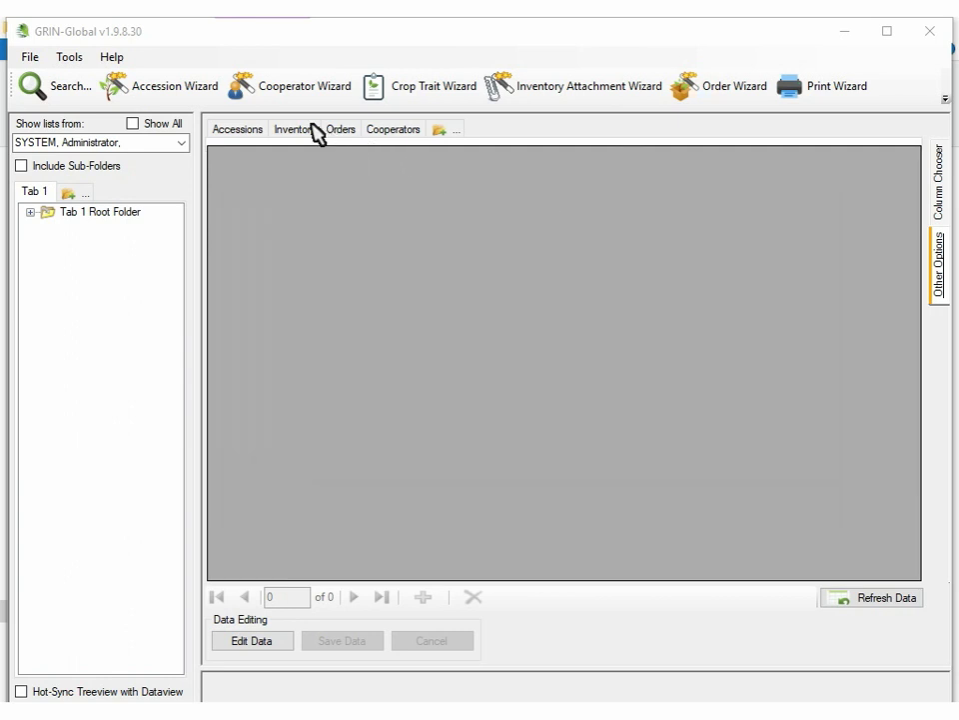
- Add a new record in the Accession Wizard with accession prefix CIP and accession number 701020
left_click(199, 99)
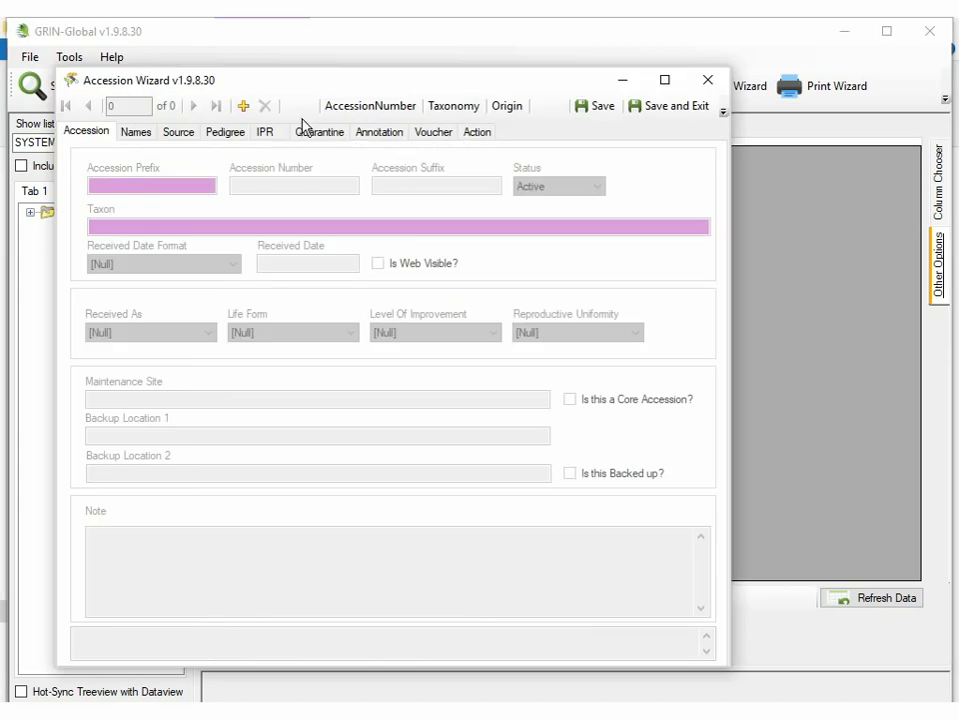
left_click(243, 106)
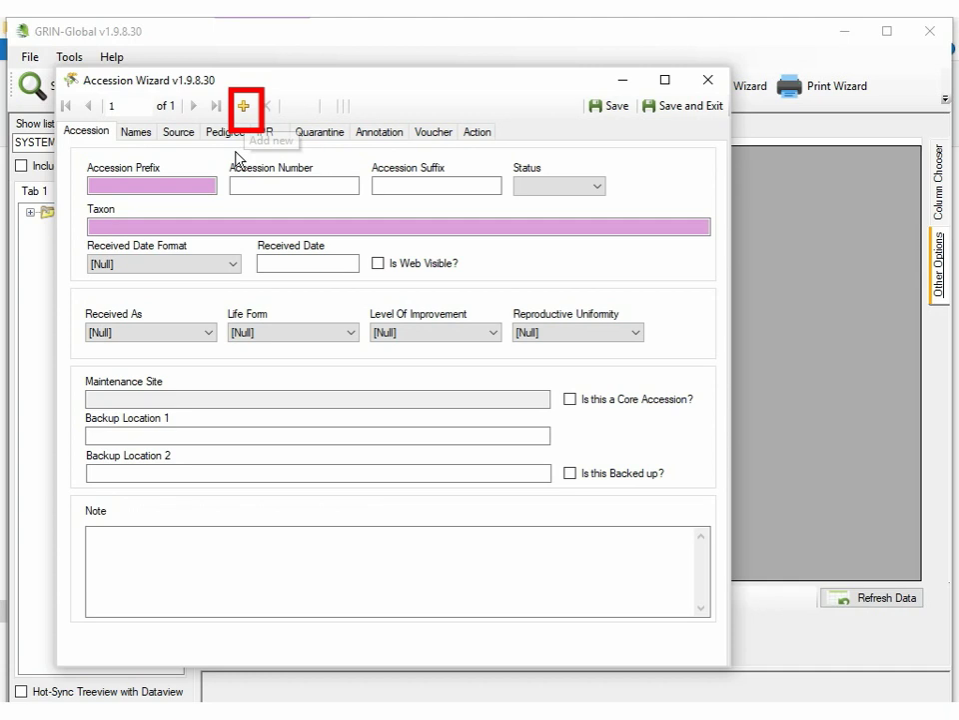
left_click(156, 185)
type("CIP")
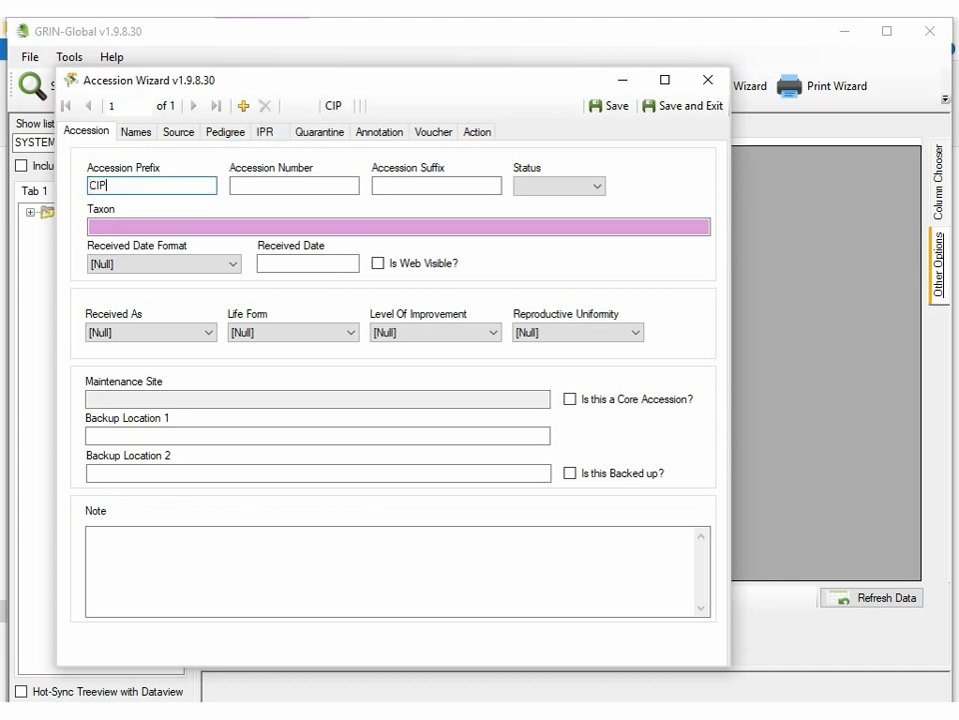
left_click(294, 184)
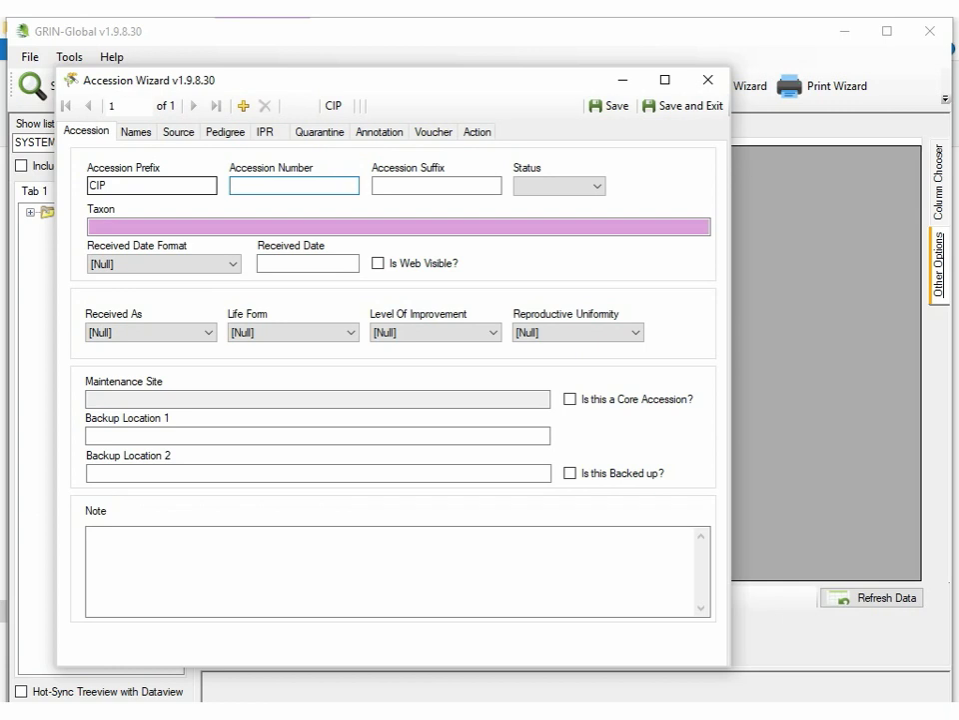
type("701020")
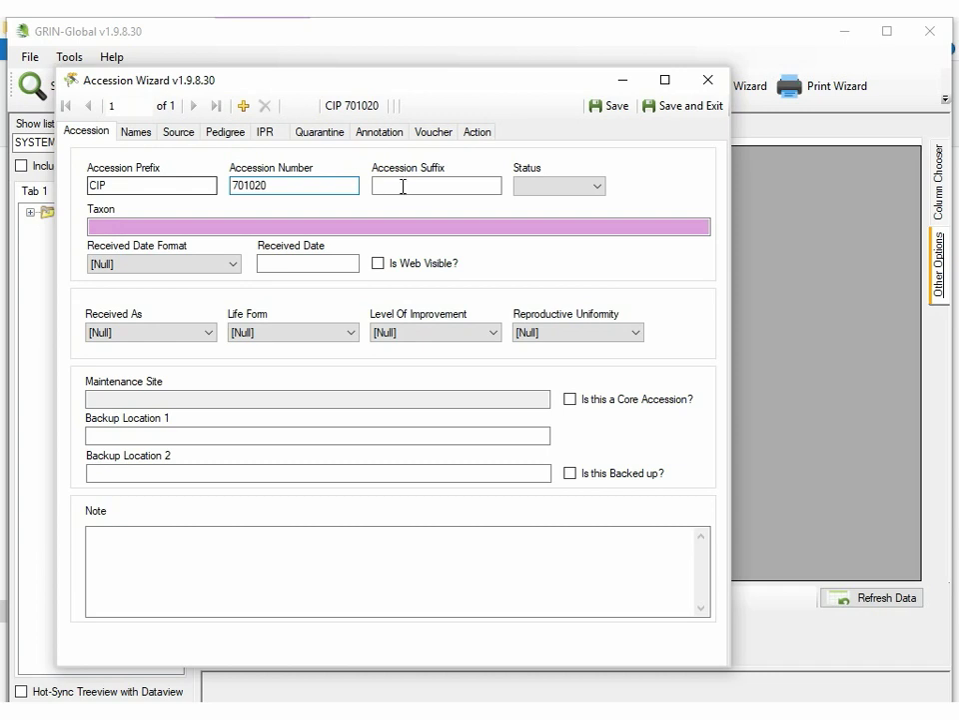
- Set the accession's status to Active and its taxon to Solanum acaule, filtering the taxon lookup by "solanum"
left_click(527, 188)
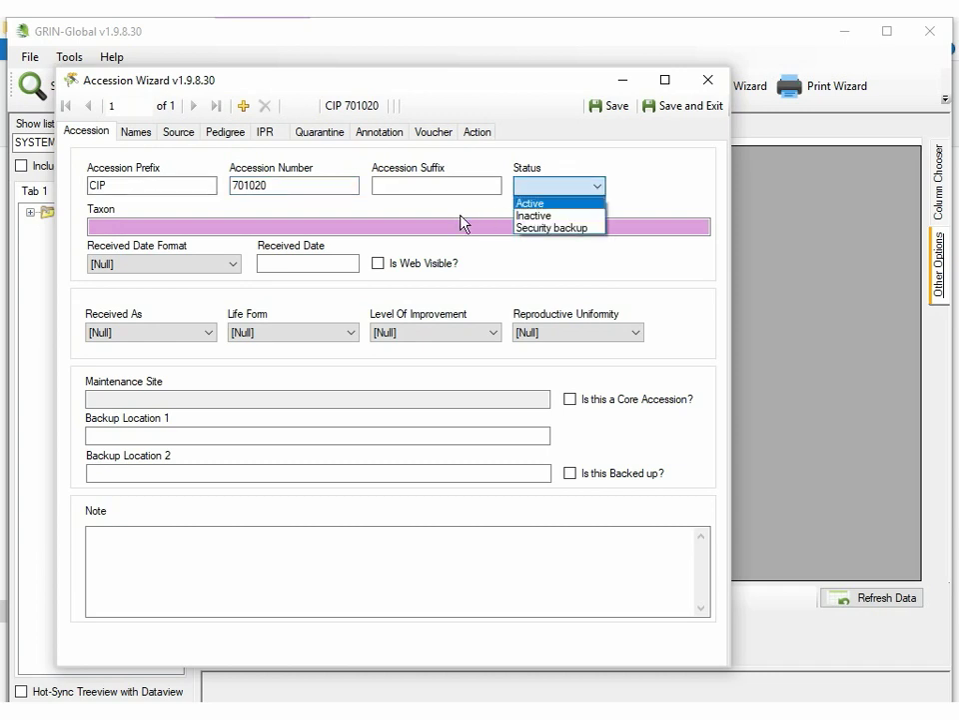
left_click(345, 227)
type("so")
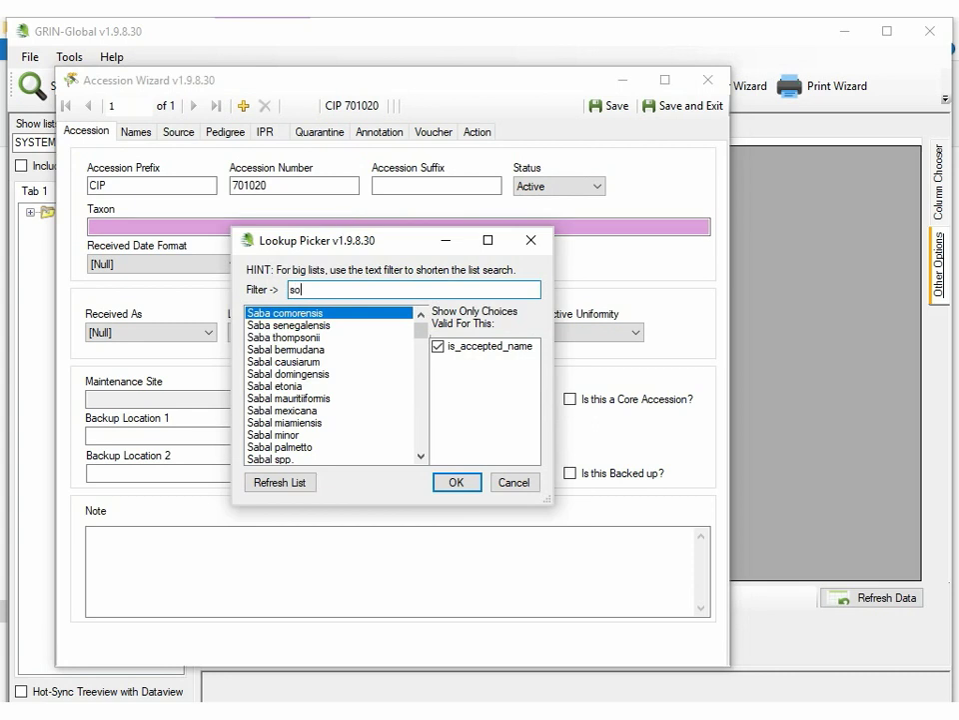
type("lanum")
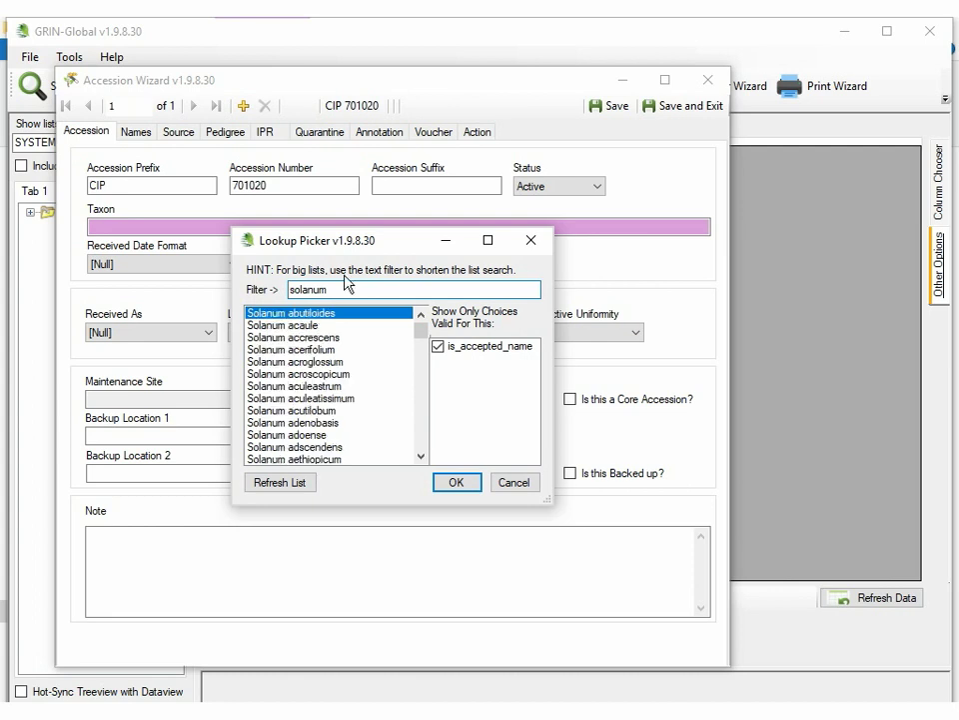
double_click(290, 325)
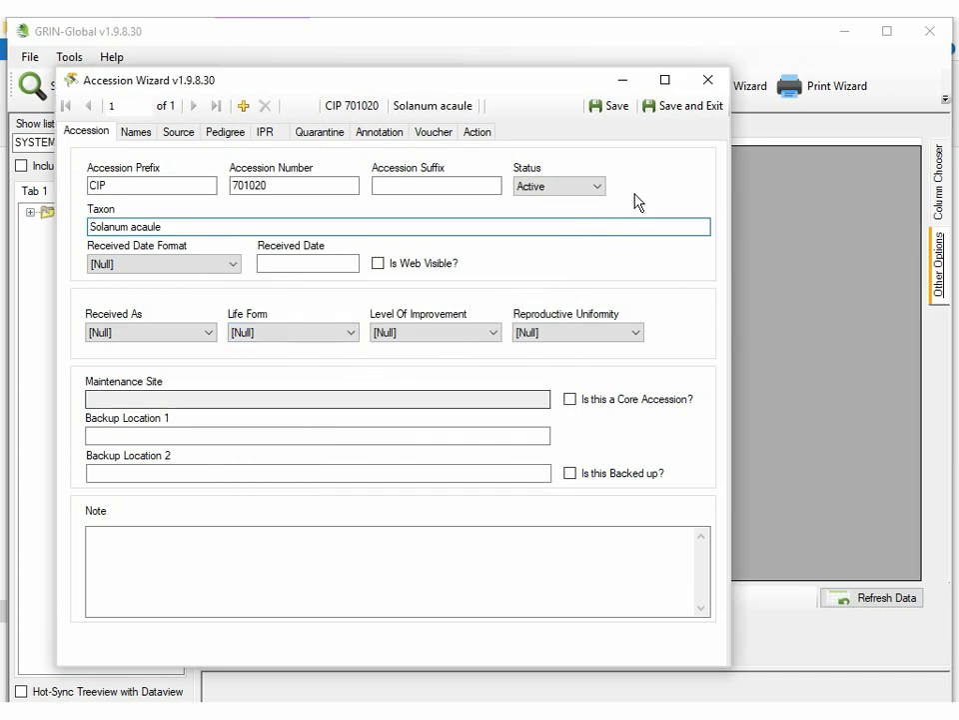
- Save the new accession record and close the Accession Wizard
left_click(611, 106)
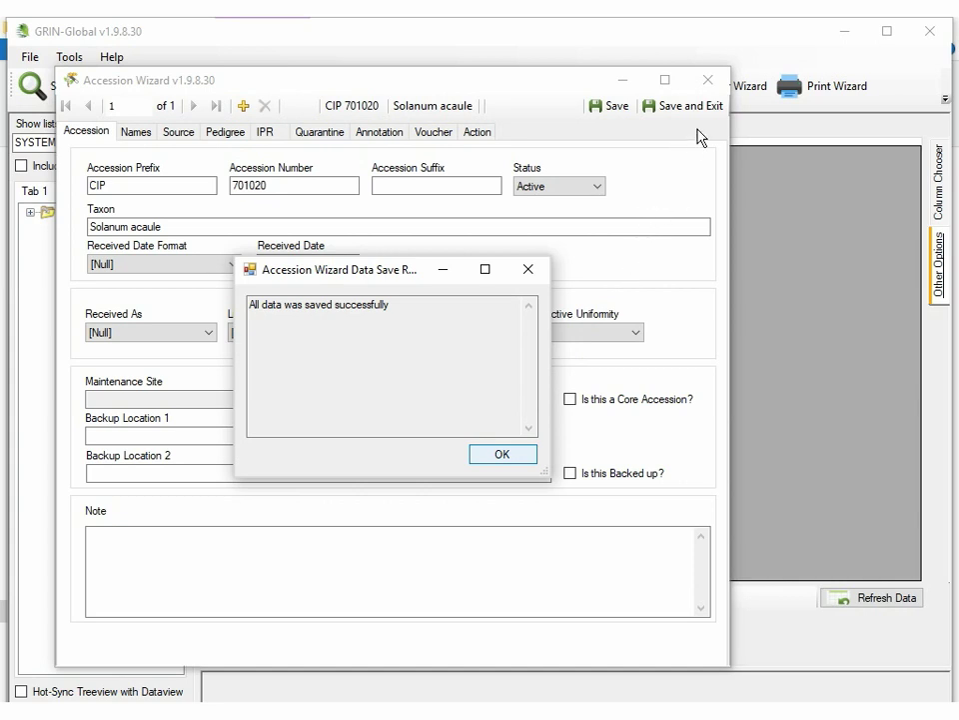
key("Return")
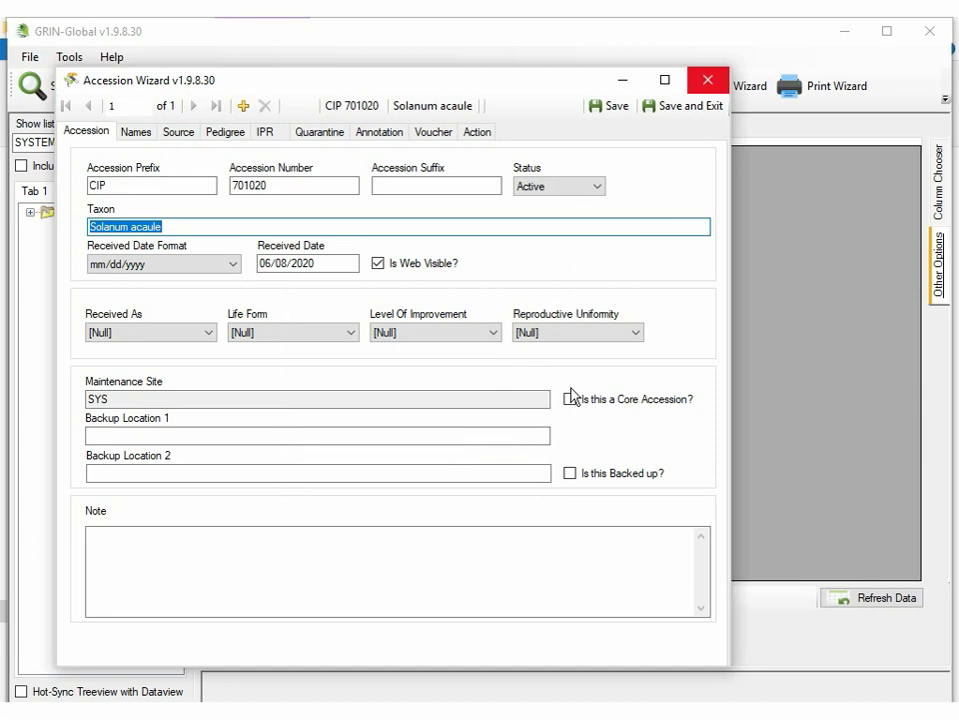
key("Escape")
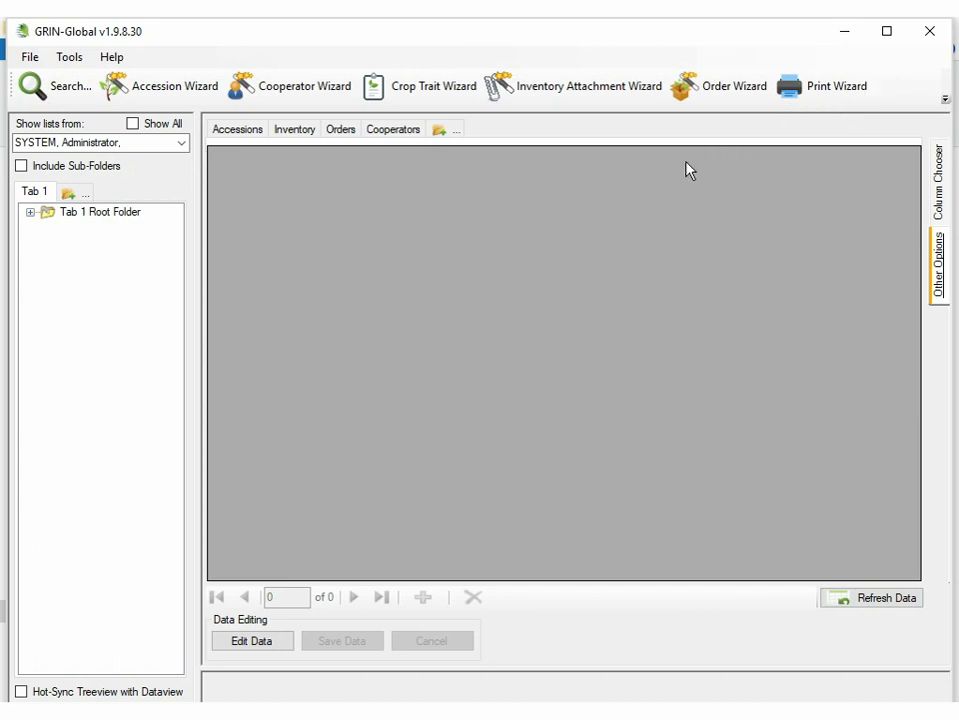
- Switch to SQL Server Management Studio and rerun the query on the inventory_maint_policy table
key("alt+Tab")
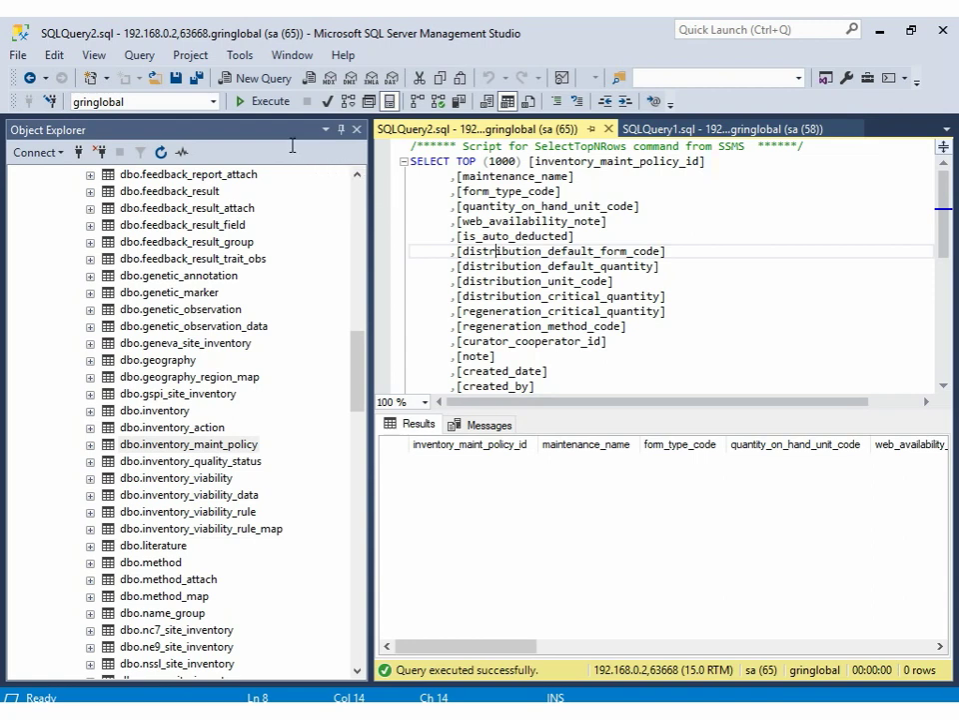
left_click(264, 101)
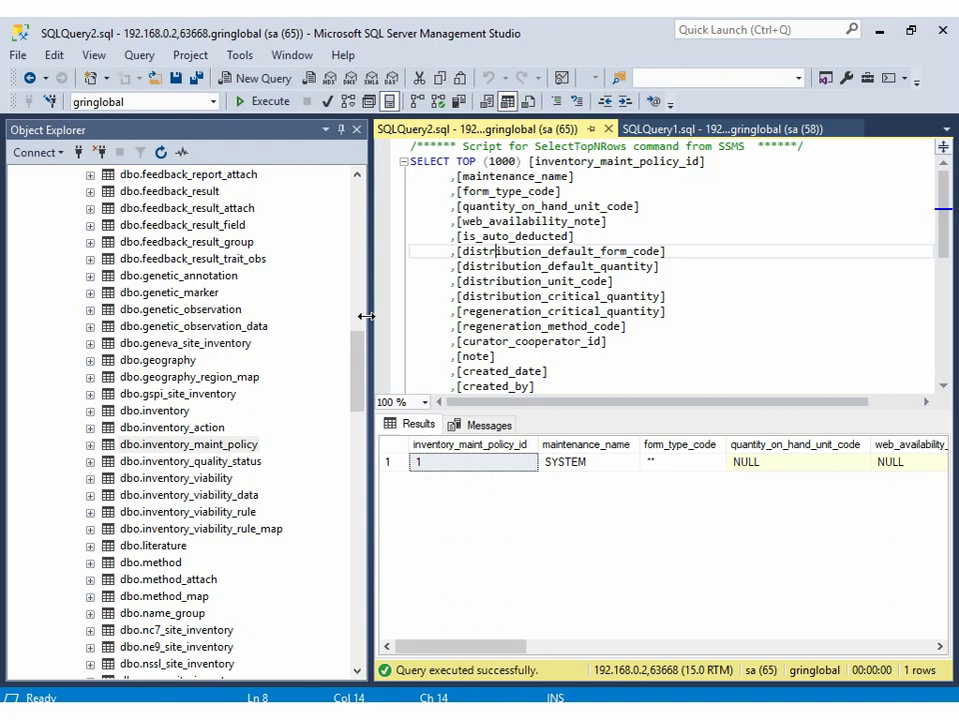
- Open the properties of the gringlobal database and examine its General and Options pages
left_click_drag(357, 370, 358, 221)
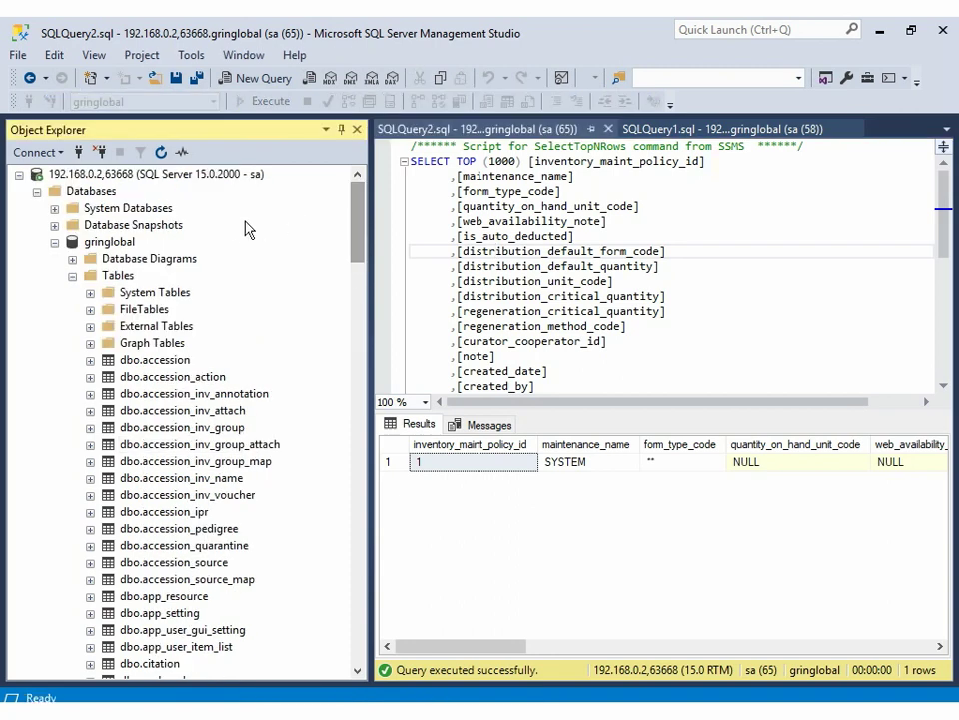
right_click(123, 246)
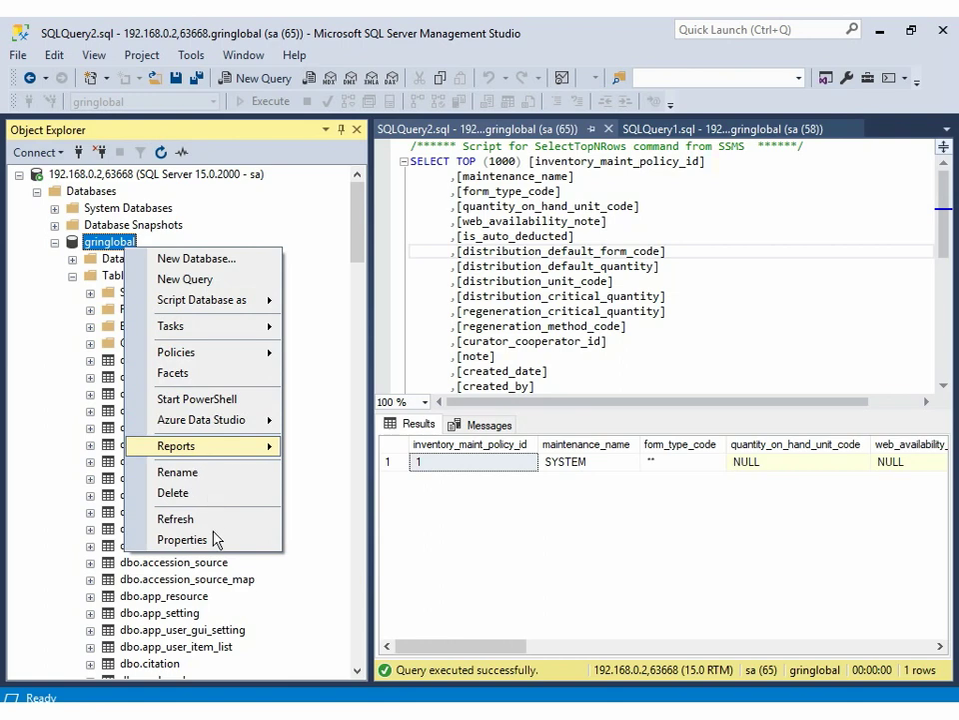
left_click(250, 539)
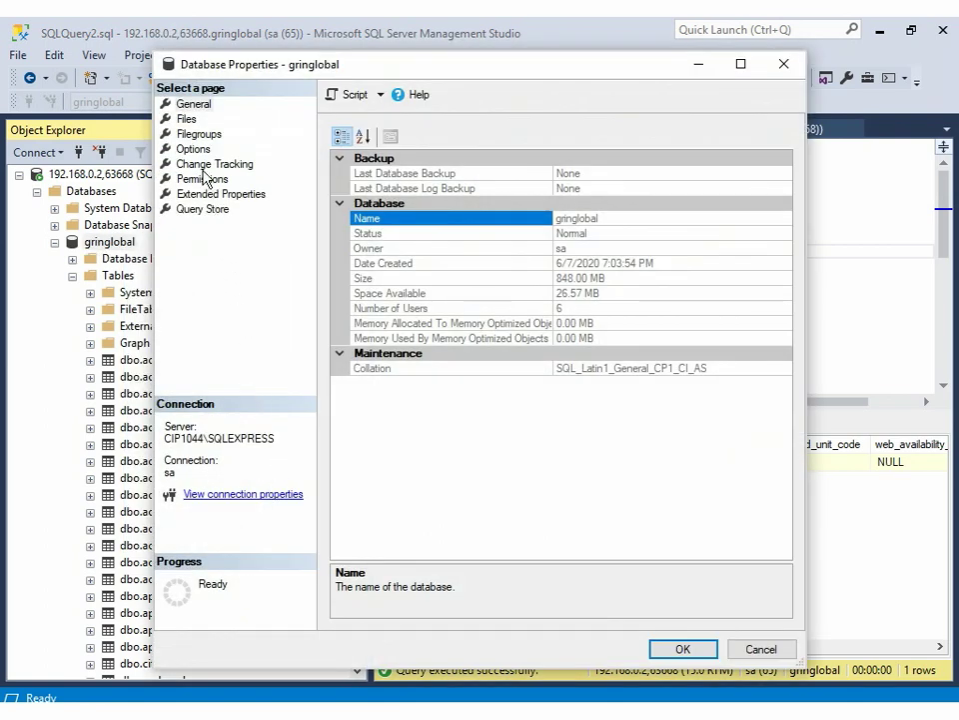
left_click(194, 104)
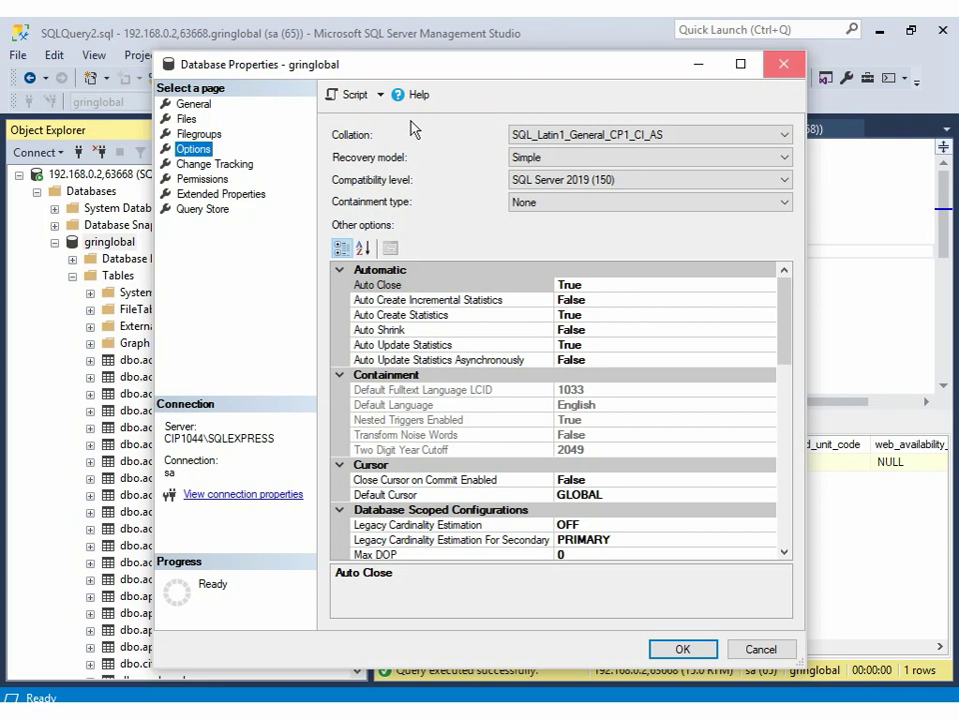
key("Escape")
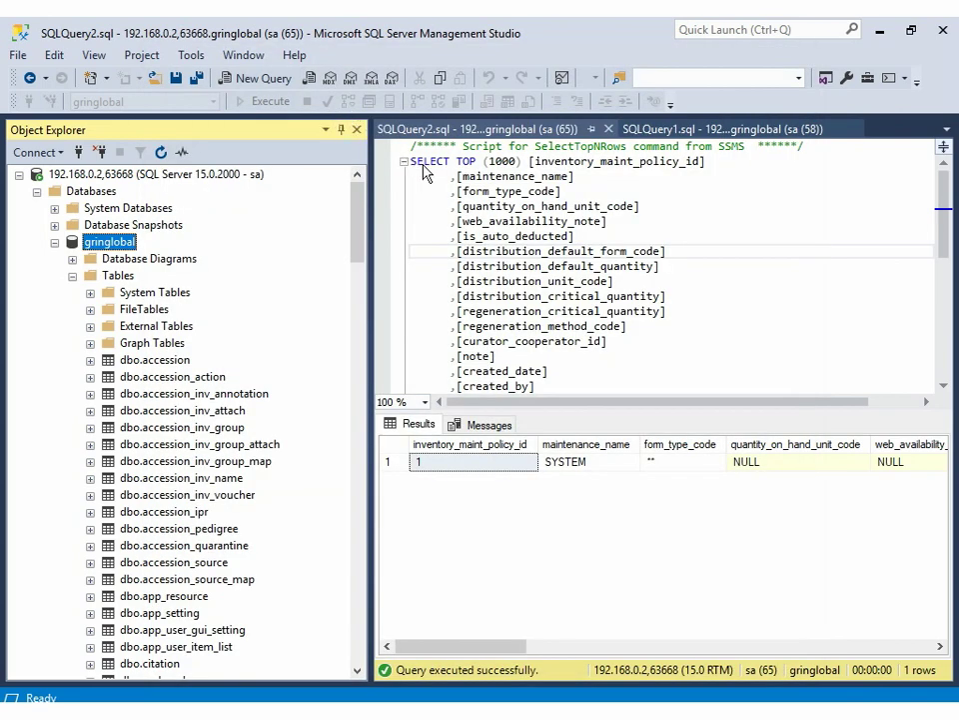
key("ctrl+n")
type("select @@version")
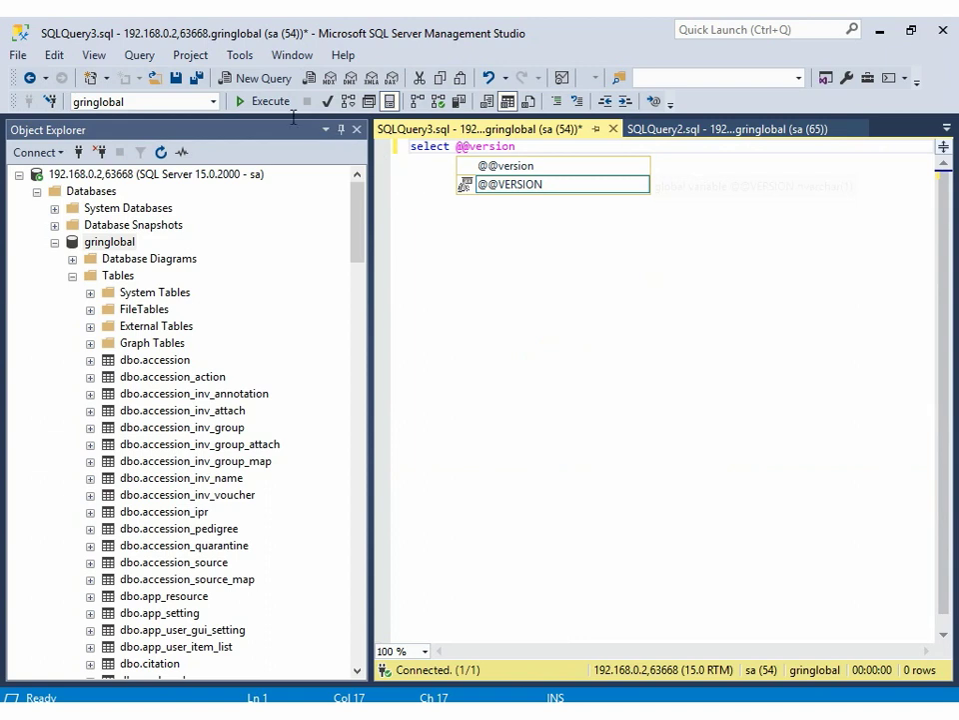
key("Left")
key("Left")
key("Left")
key("F5")
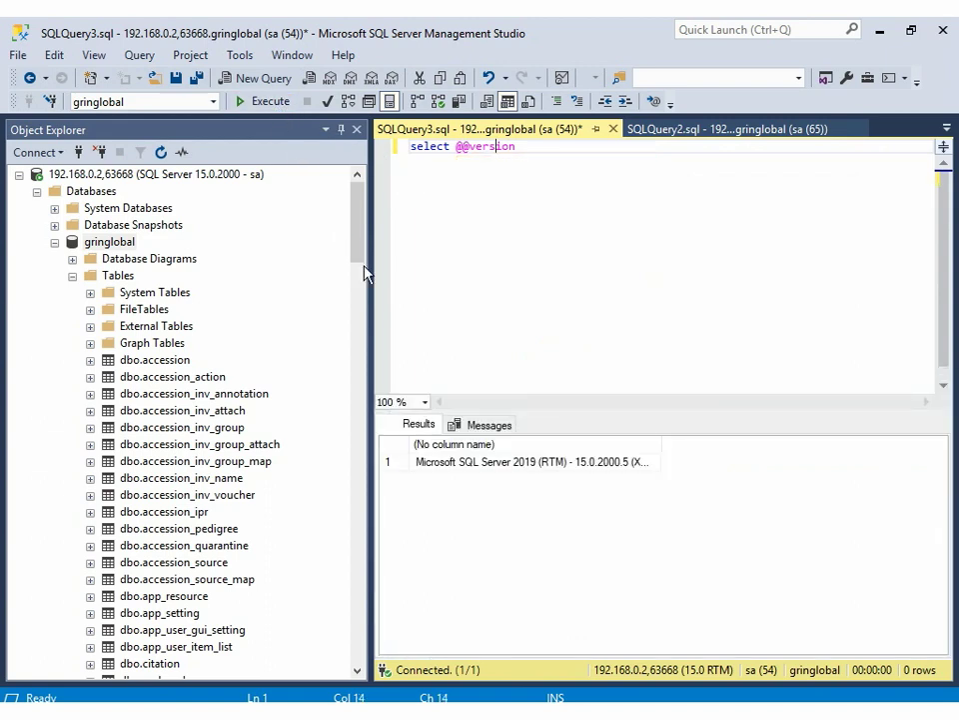
- Widen the version query's result column to read more of the SQL Server version text
left_click(490, 461)
left_click_drag(660, 462, 759, 458)
left_click_drag(845, 444, 916, 418)
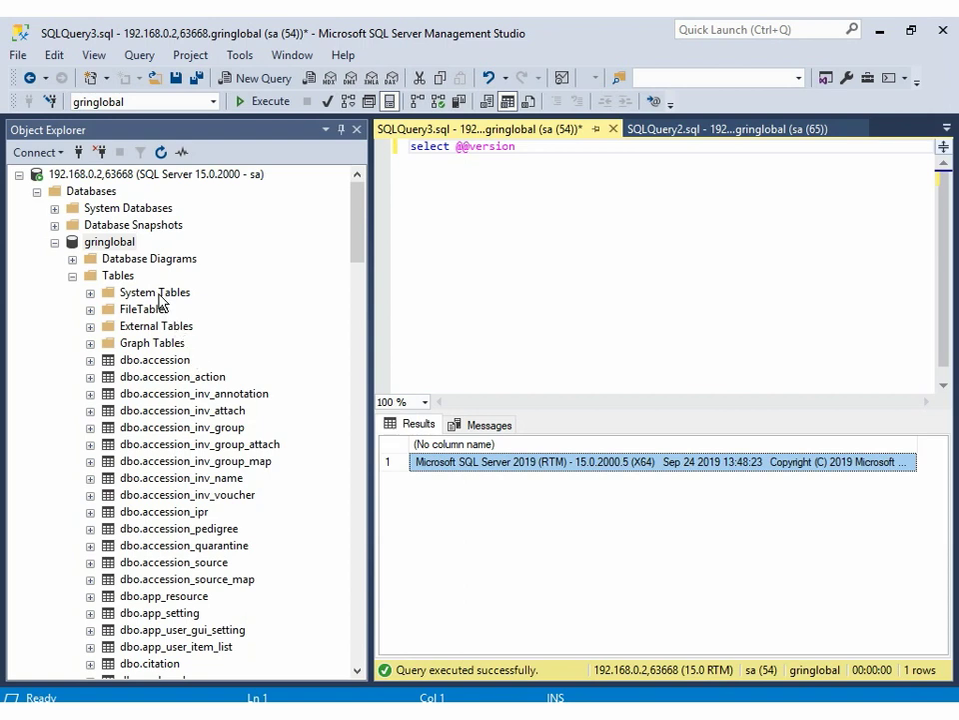
- Make a full backup of the gringlobal database to the gringlobal.bak file on disk
double_click(115, 243)
right_click(119, 246)
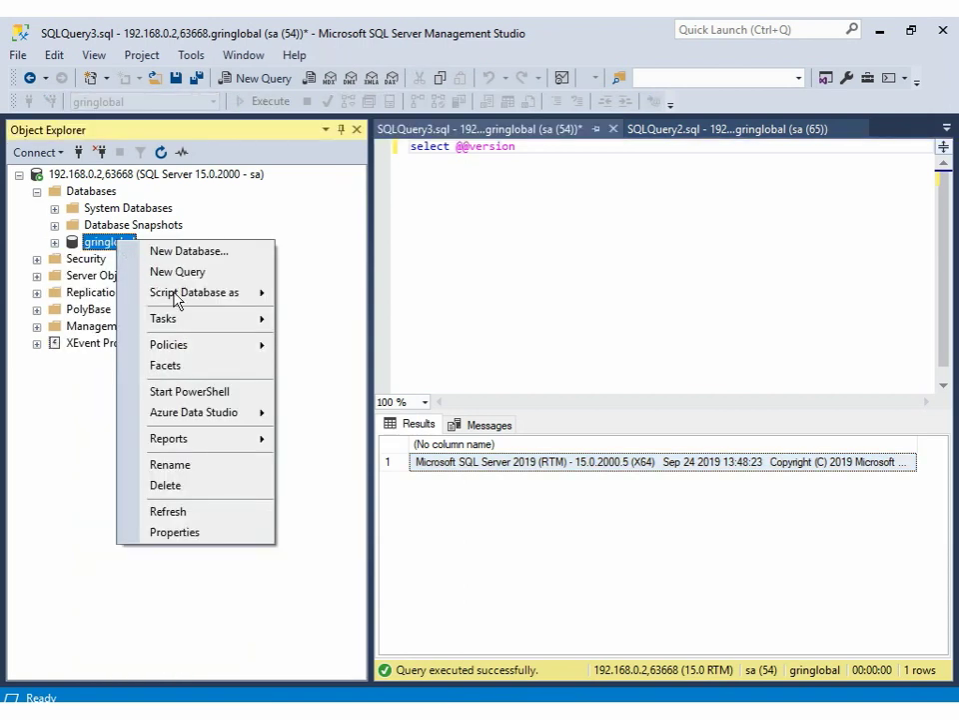
mouse_move(205, 322)
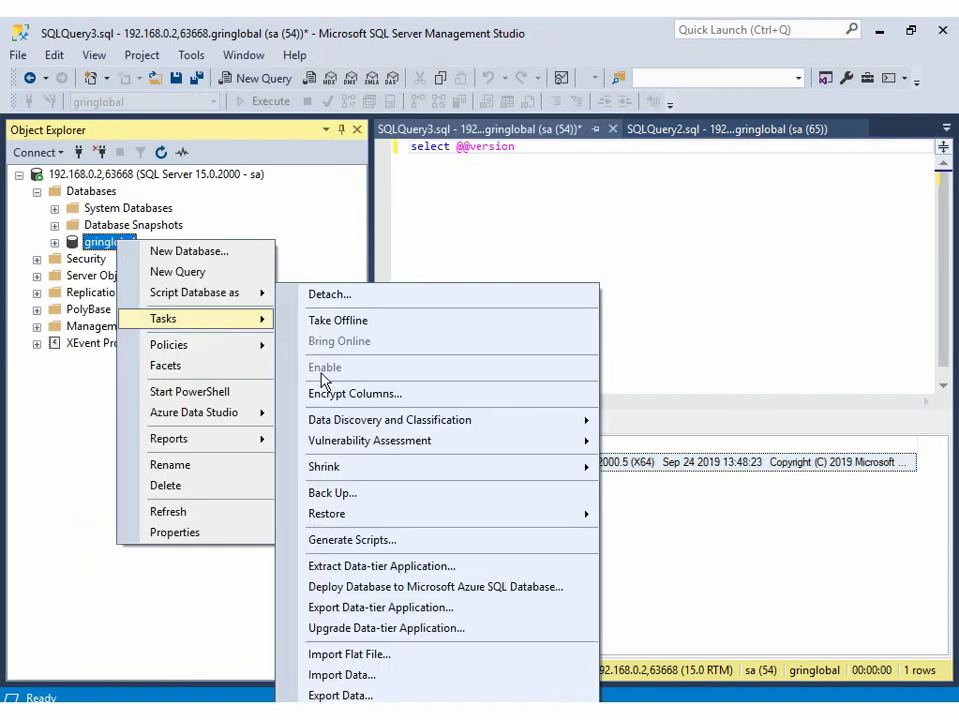
left_click(424, 496)
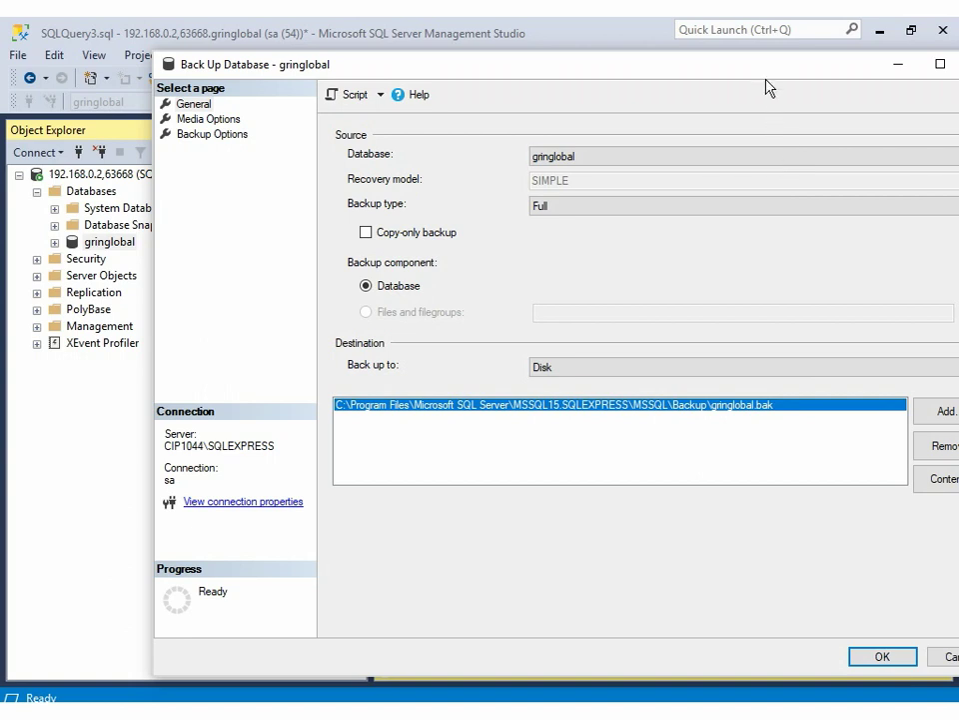
left_click_drag(728, 69, 651, 60)
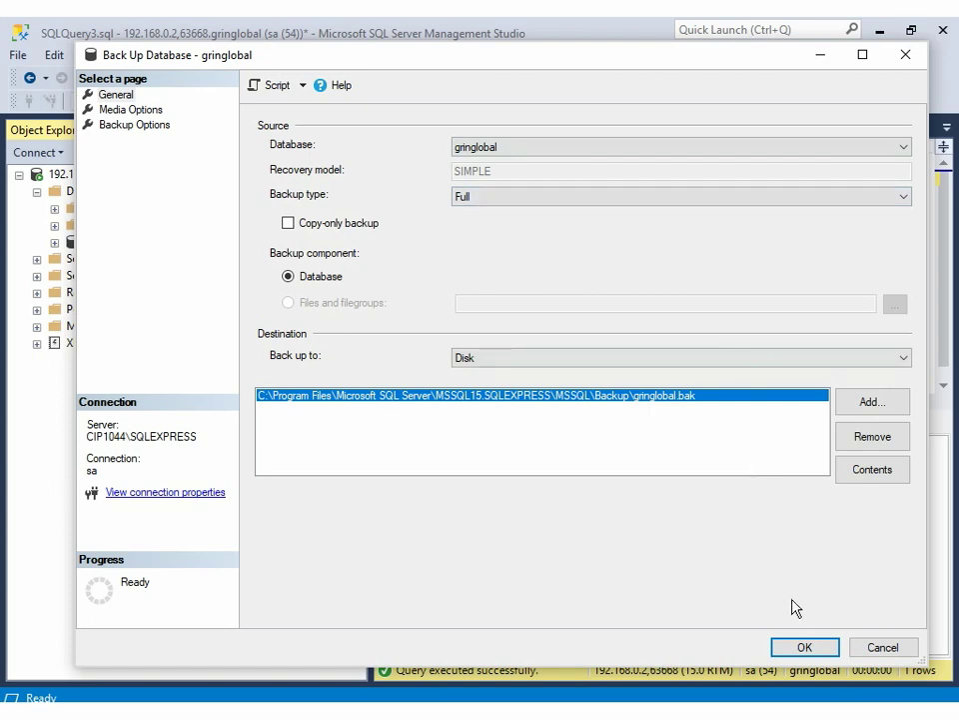
left_click(811, 649)
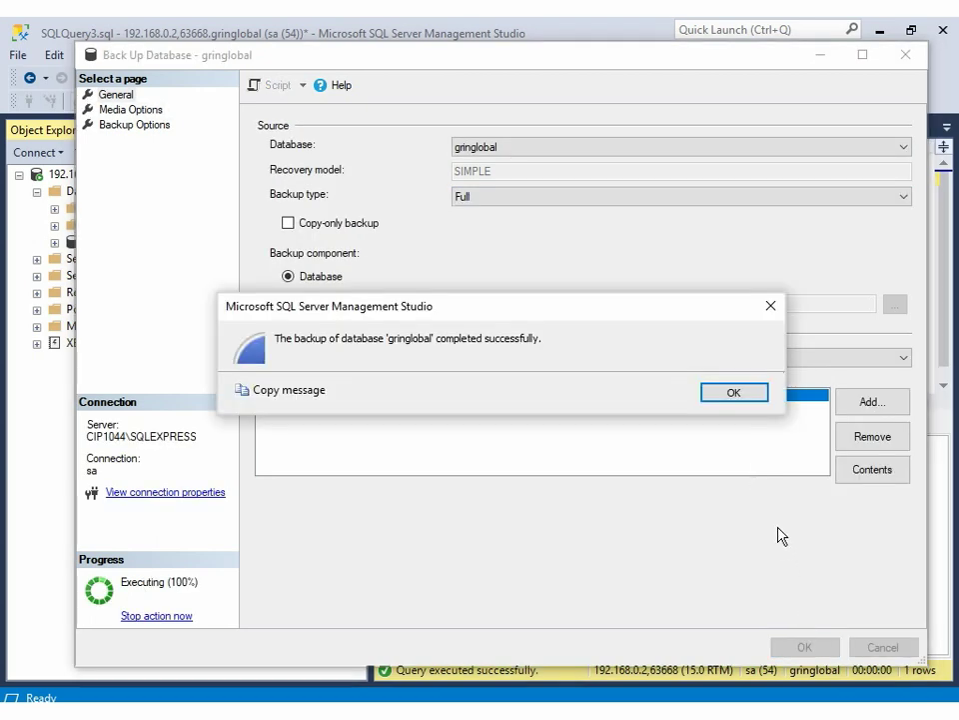
key("Return")
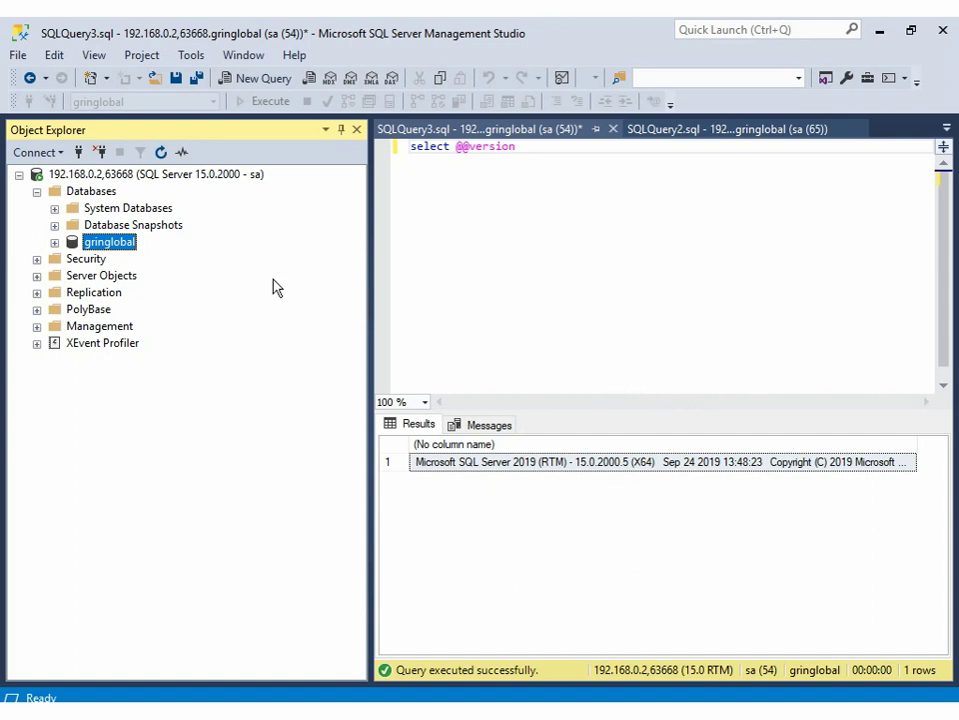
- Restore the gringlobal full backup as a new database named gg-ce-cip
right_click(100, 192)
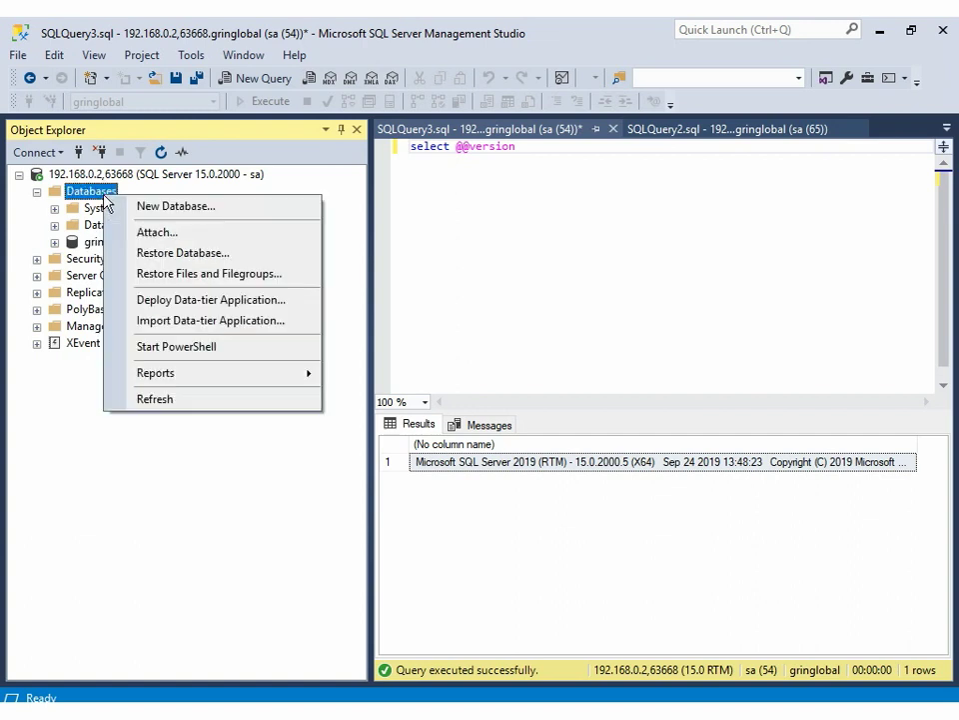
left_click(212, 255)
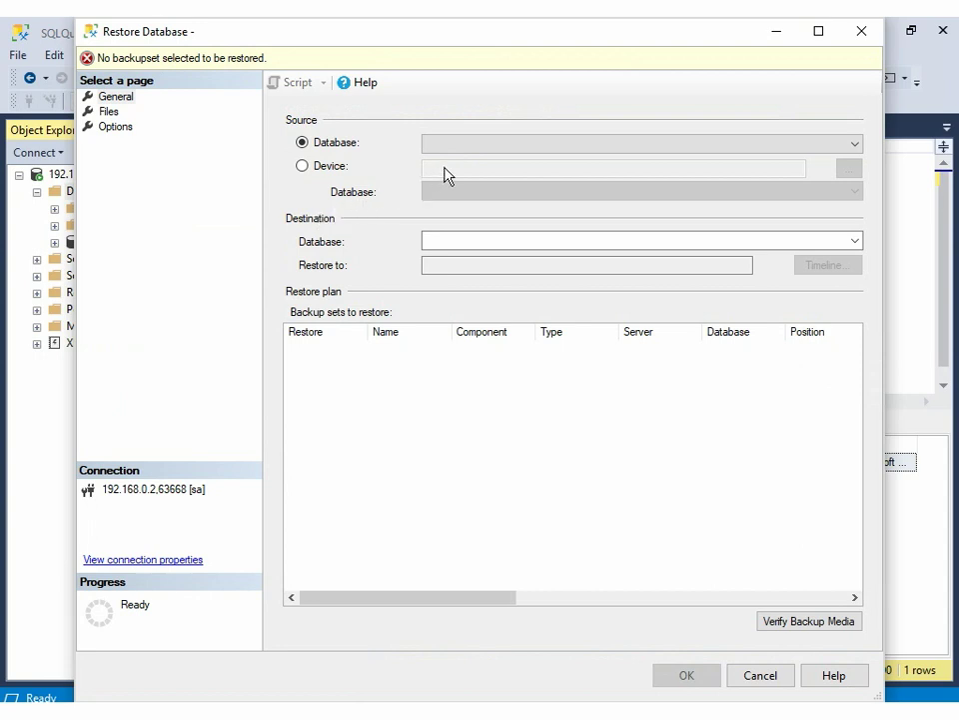
left_click(535, 142)
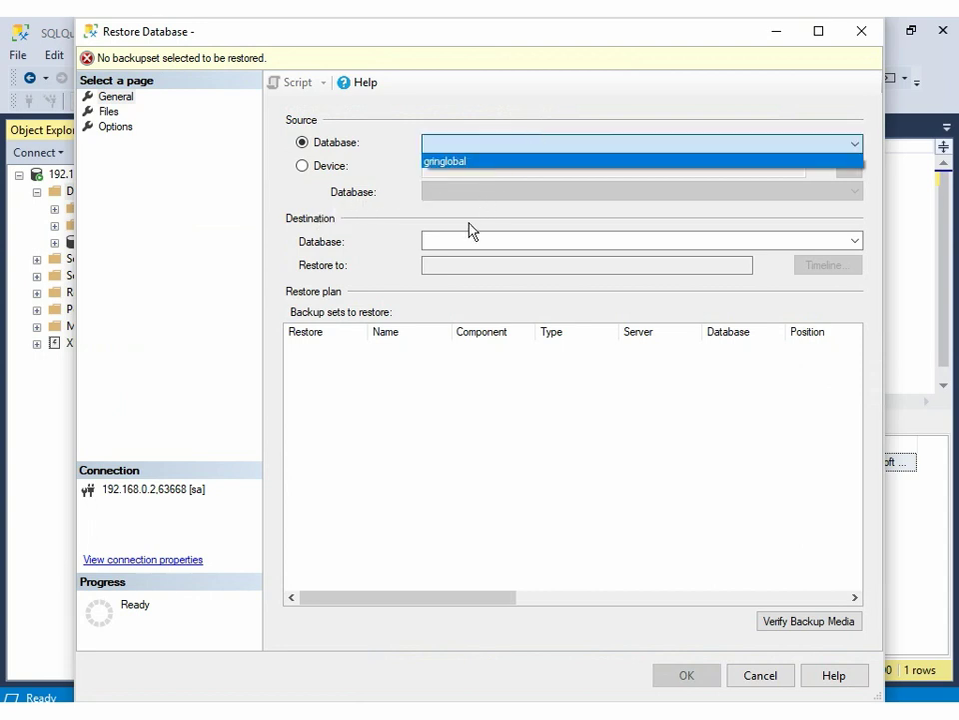
key("Return")
key("shift+Tab")
type("g")
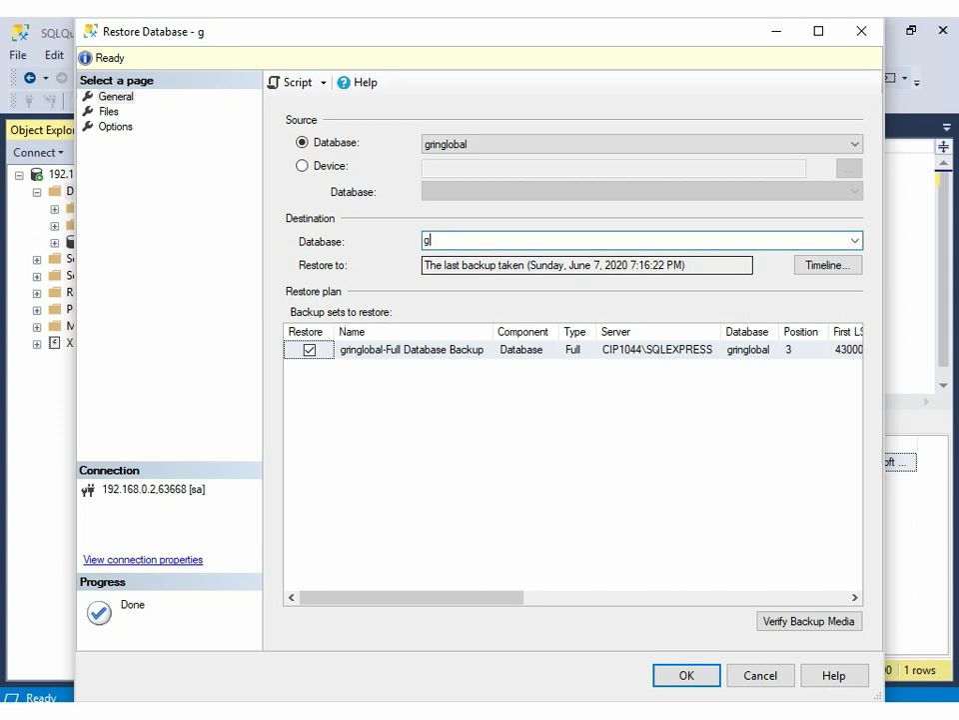
type("g-ce-cip")
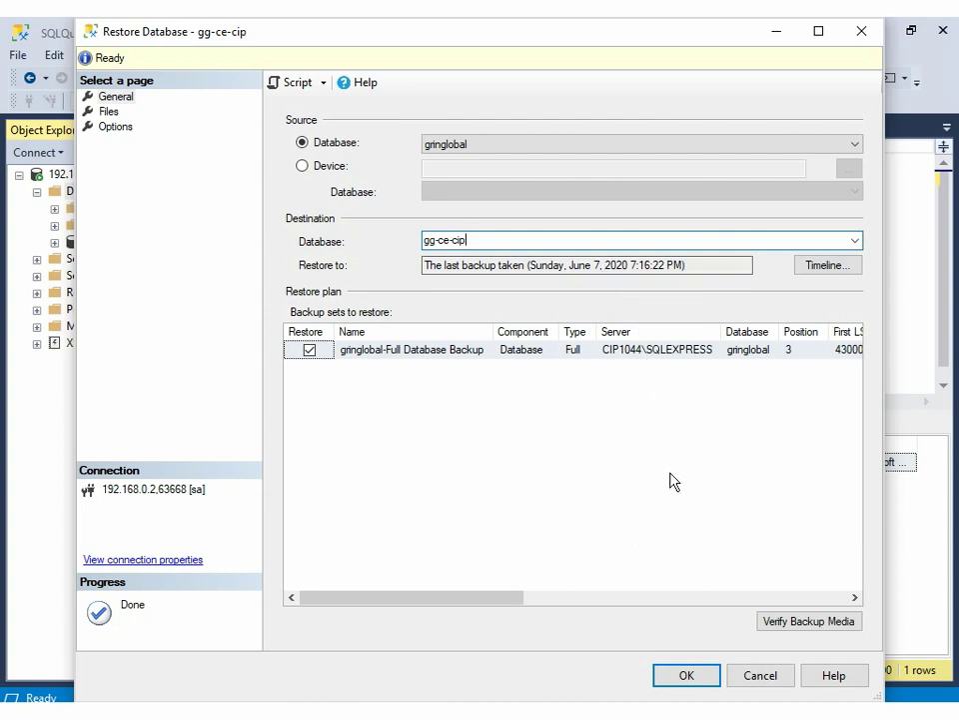
left_click(689, 675)
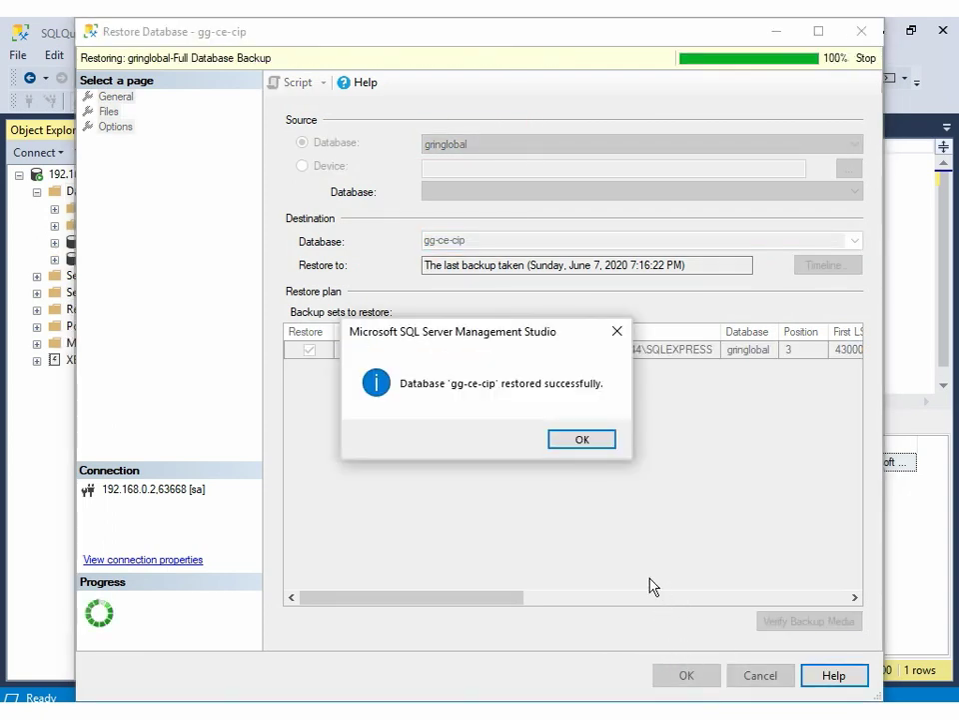
left_click(582, 441)
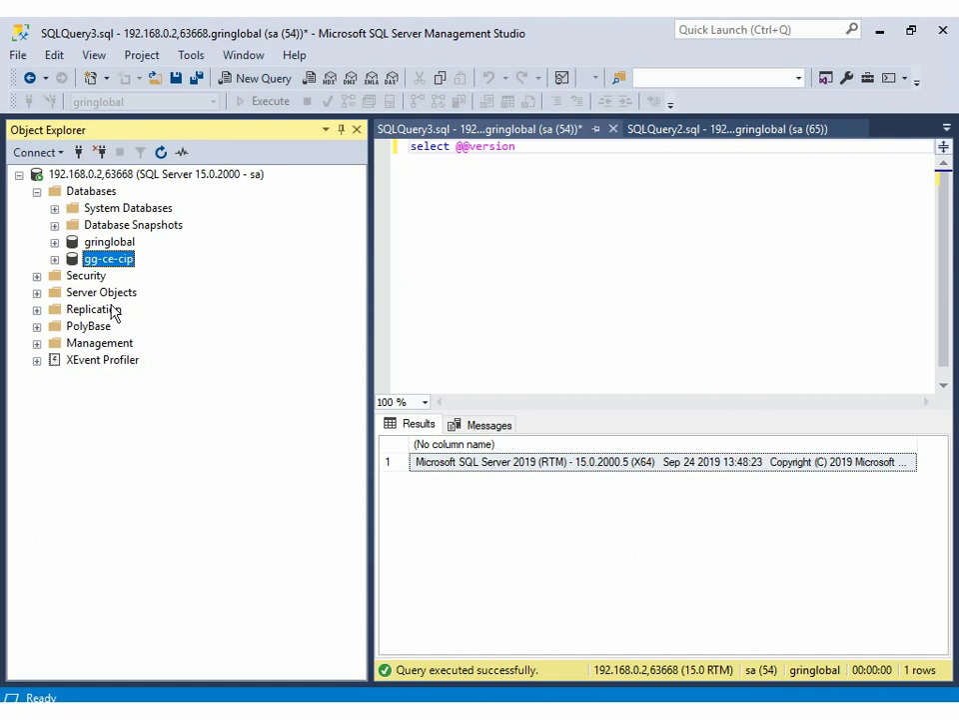
- Expand the gg-ce-cip database and examine the General and Options pages of its properties, including the collation
double_click(104, 260)
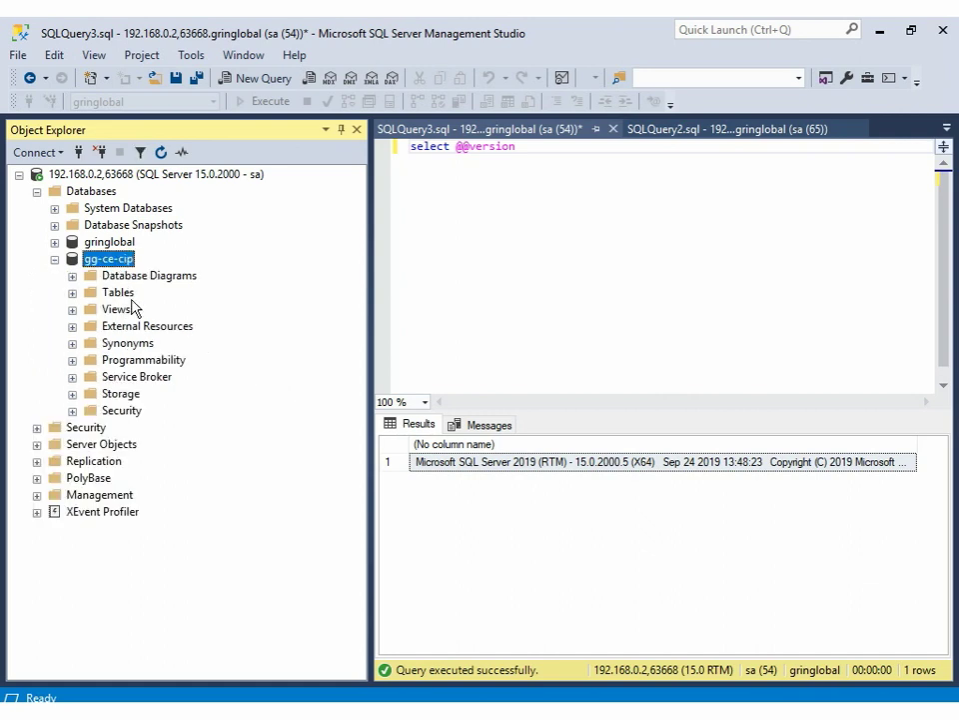
key("shift+F10")
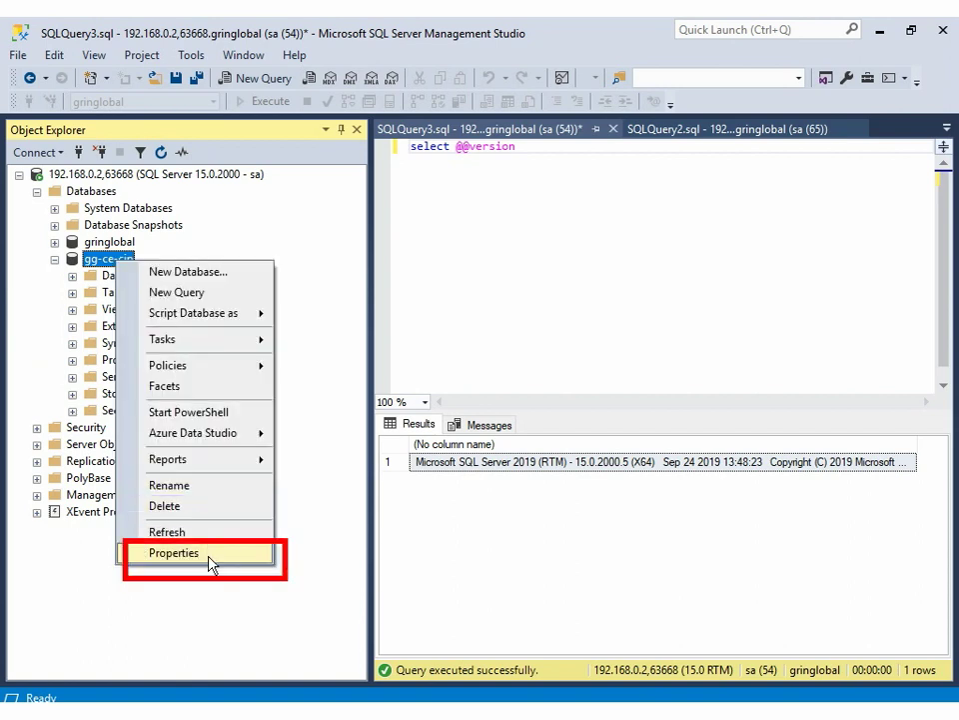
left_click(210, 563)
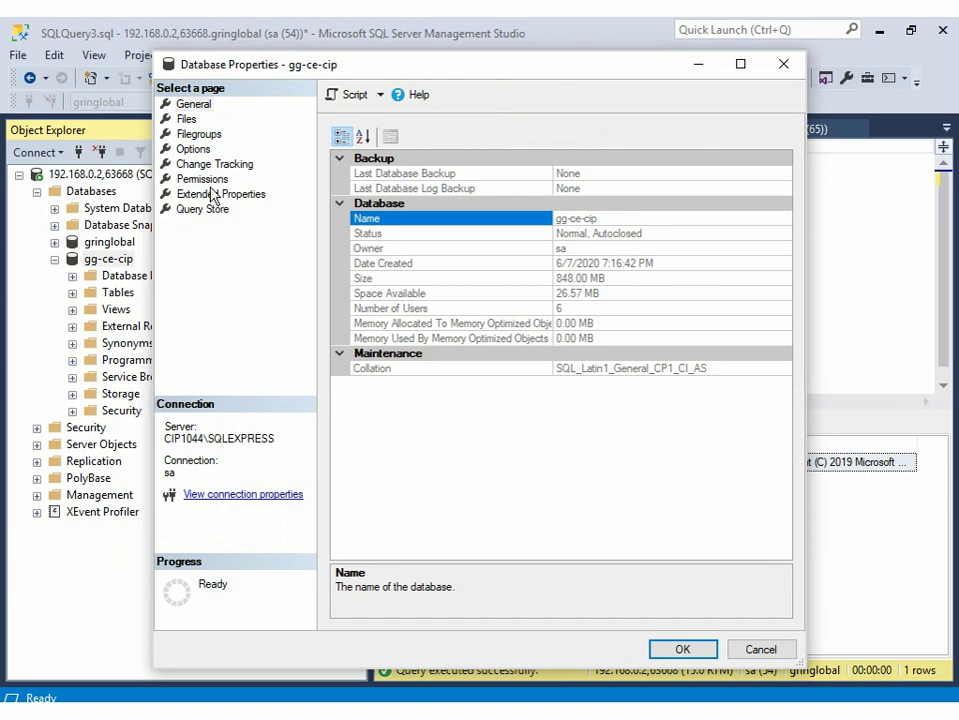
left_click(165, 148)
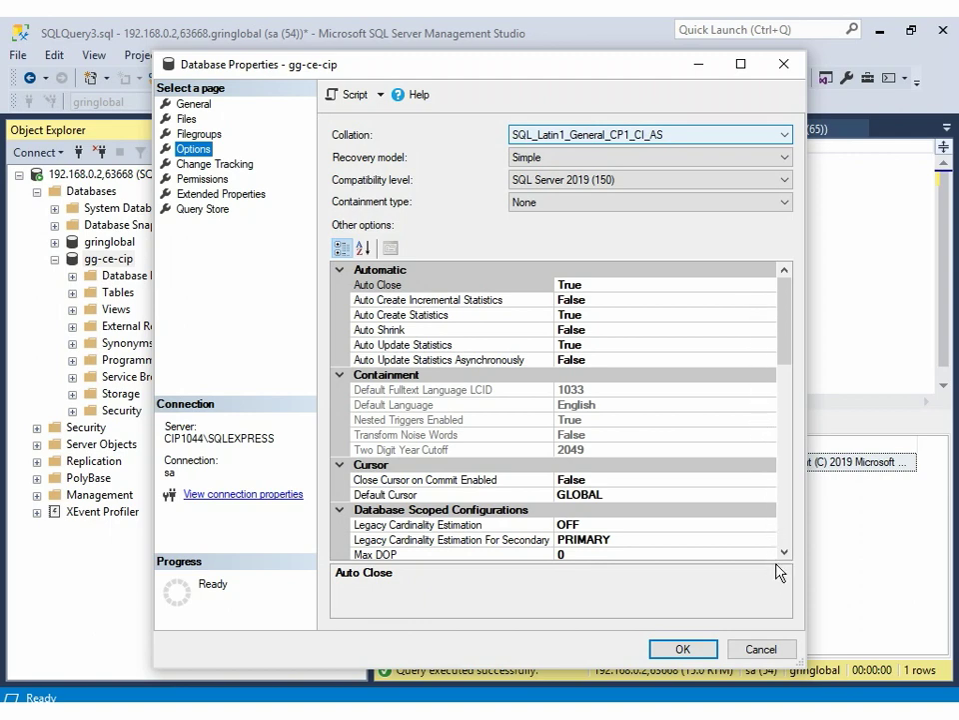
left_click(782, 648)
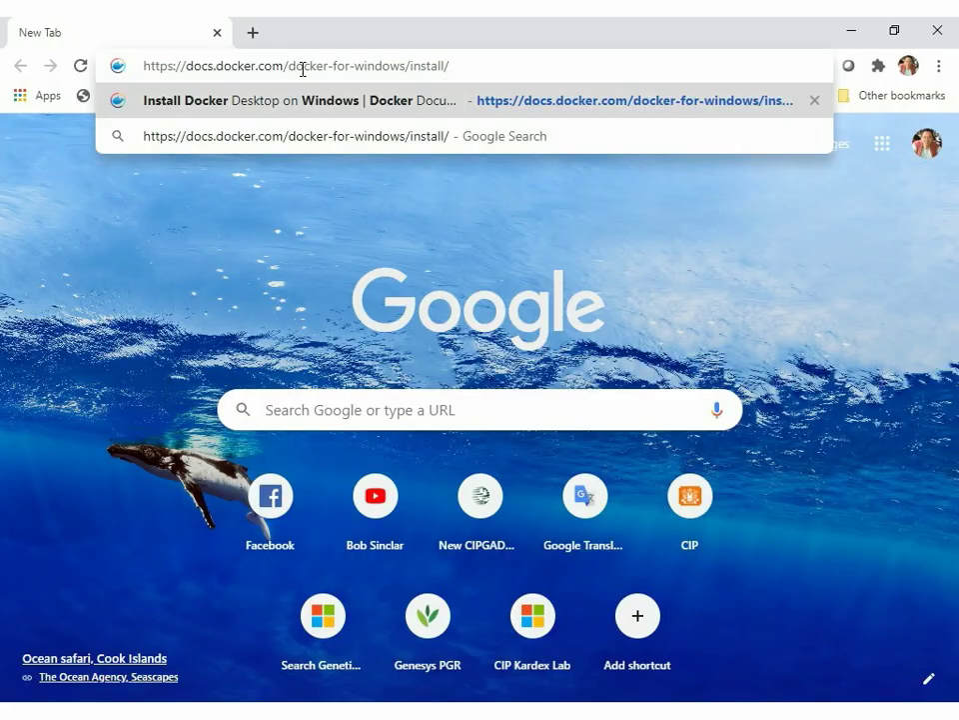
- Switch to Chrome, load docs.docker.com/docker-for-windows/install/ and download Docker Desktop for Windows from Docker Hub
key("Return")
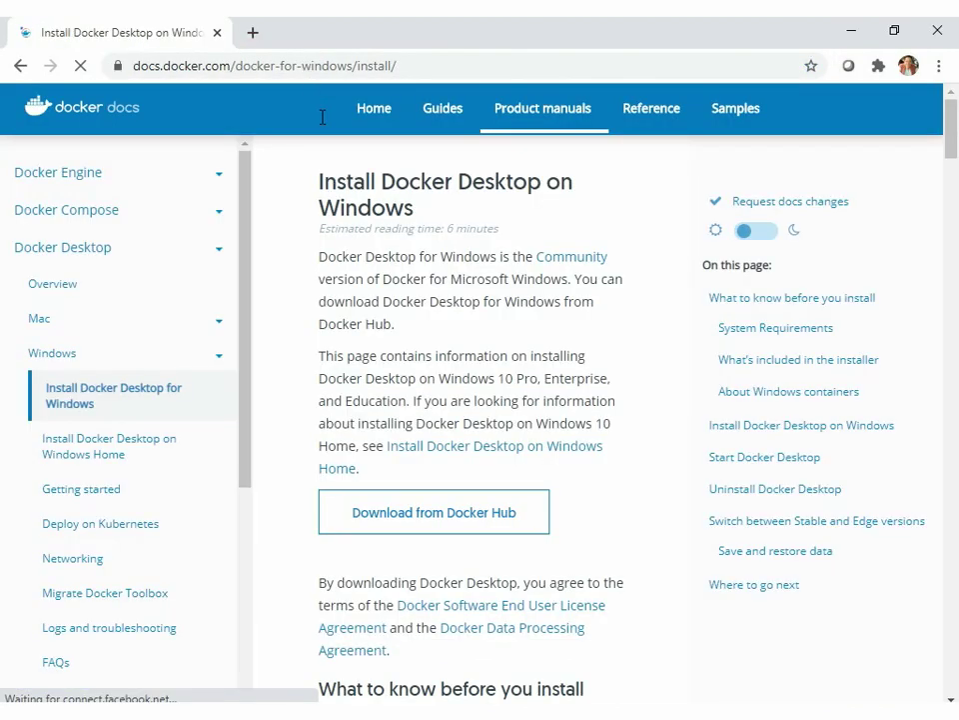
left_click(462, 514)
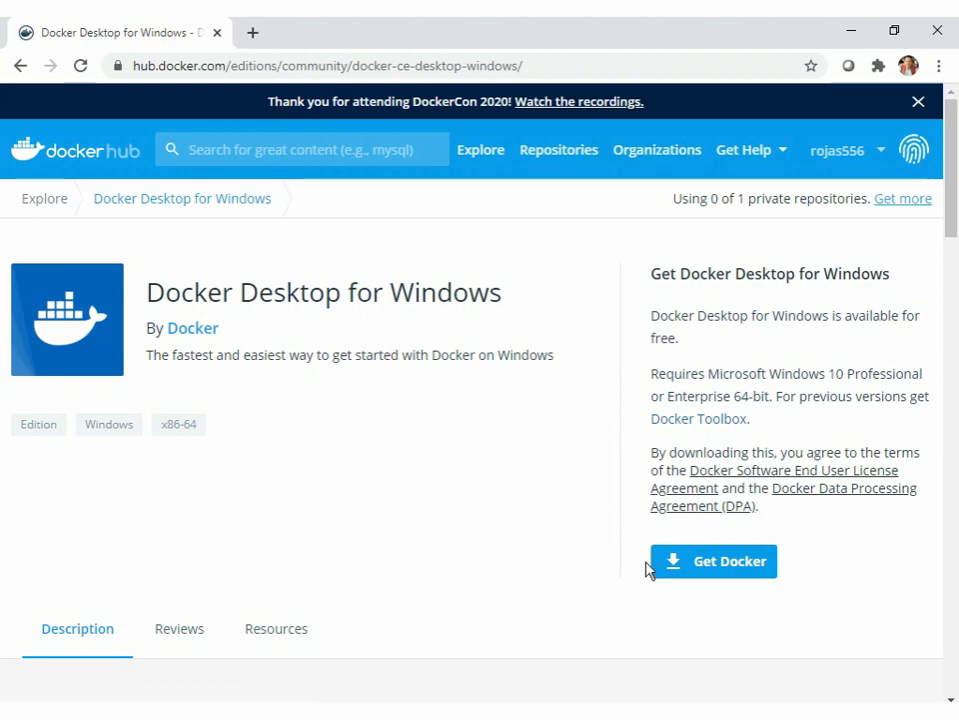
left_click(726, 575)
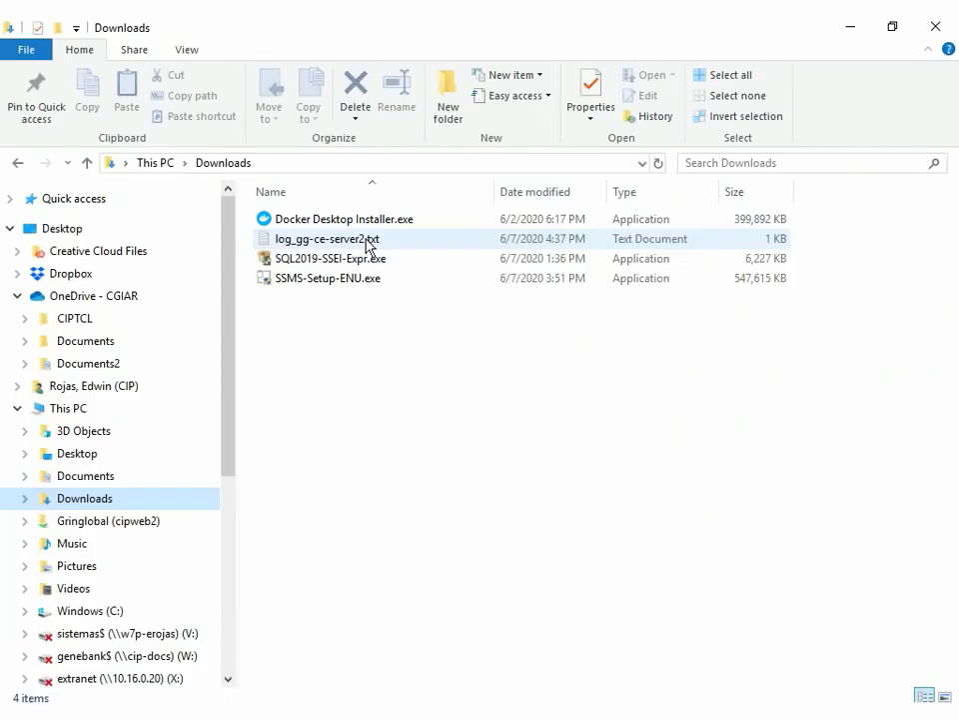
- Run Docker Desktop Installer.exe from the Downloads folder, install with Hyper-V Windows Features and a desktop shortcut enabled, and close the installer
double_click(431, 220)
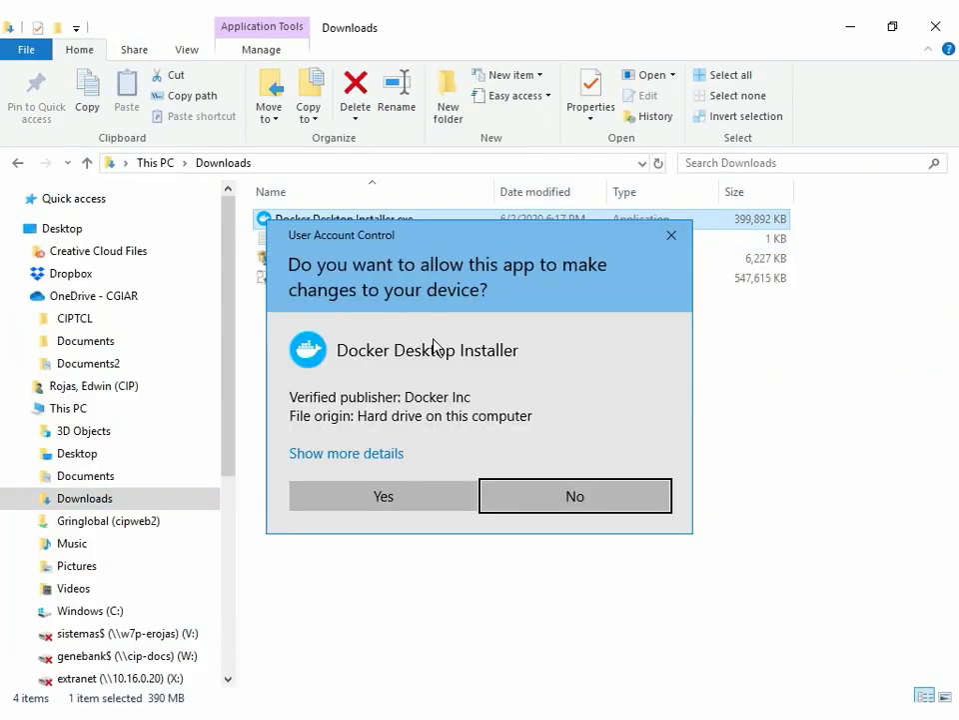
left_click(422, 505)
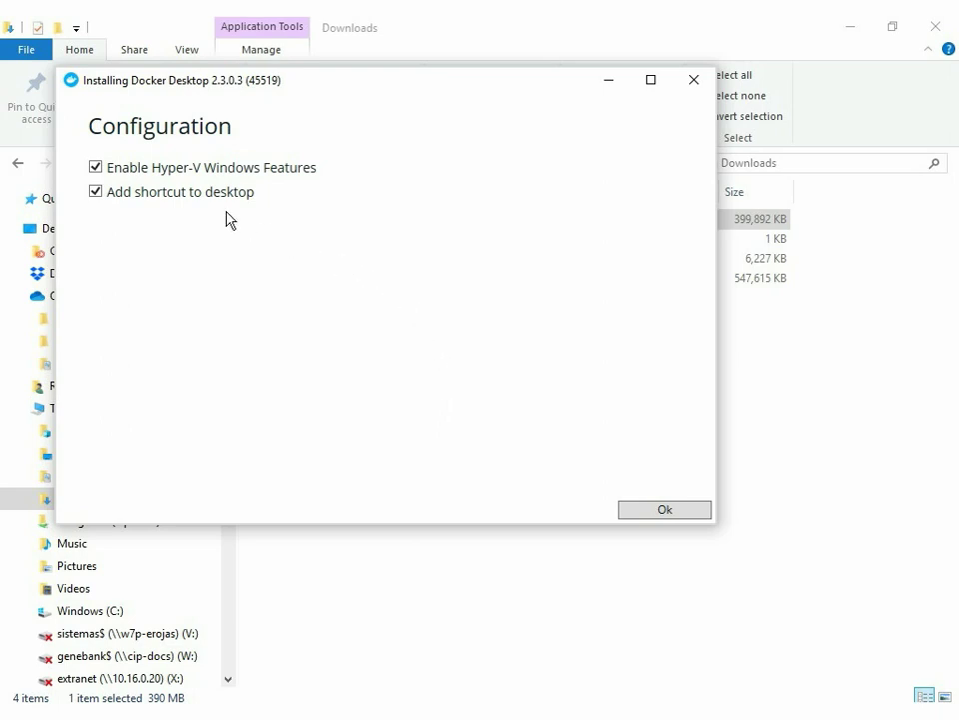
left_click(113, 173)
left_click(665, 511)
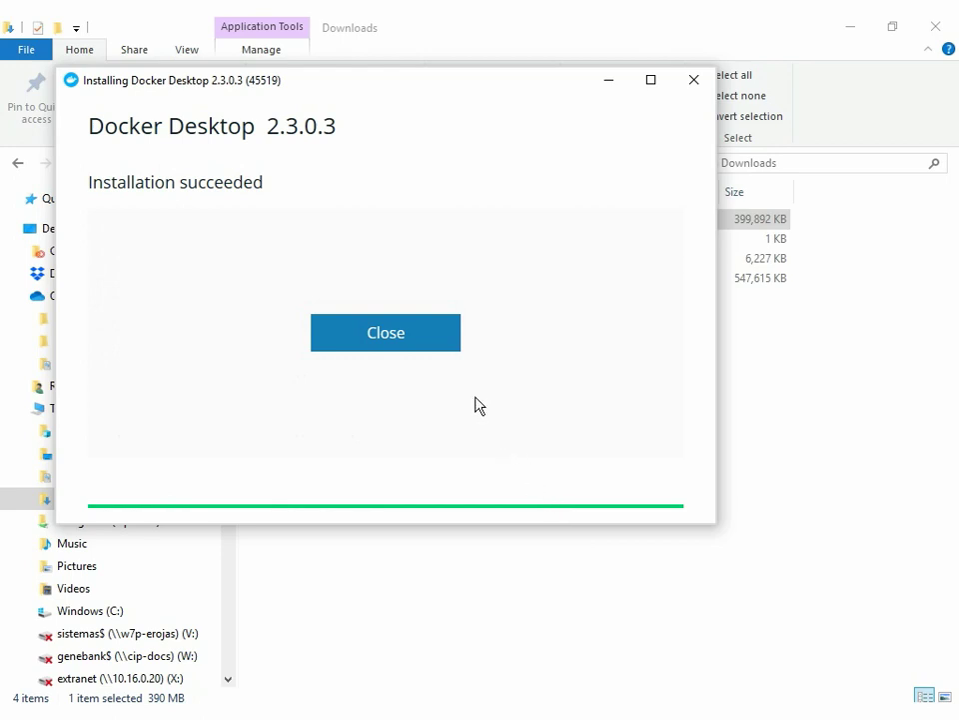
left_click(419, 344)
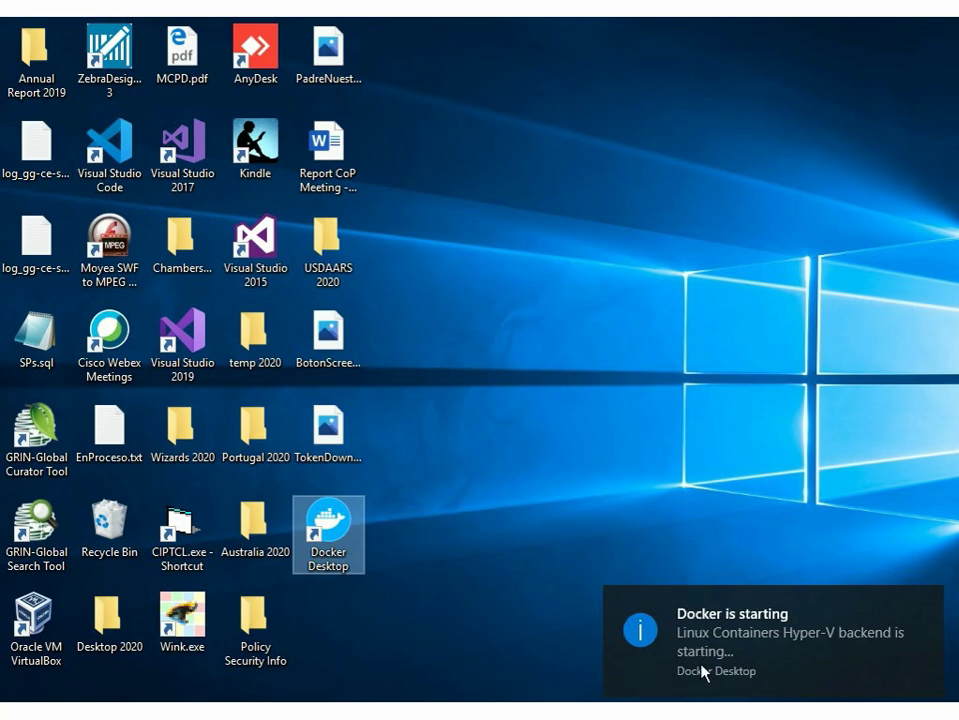
- Open the Docker Desktop dashboard, start the getting-started tutorial and skip the rest of it
left_click(715, 716)
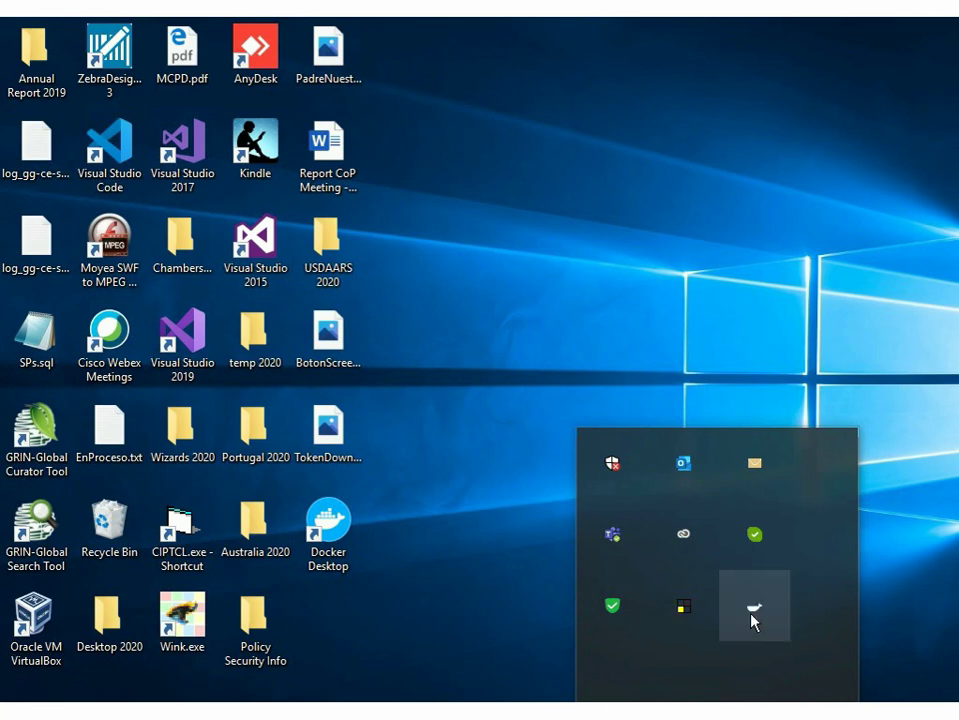
right_click(754, 617)
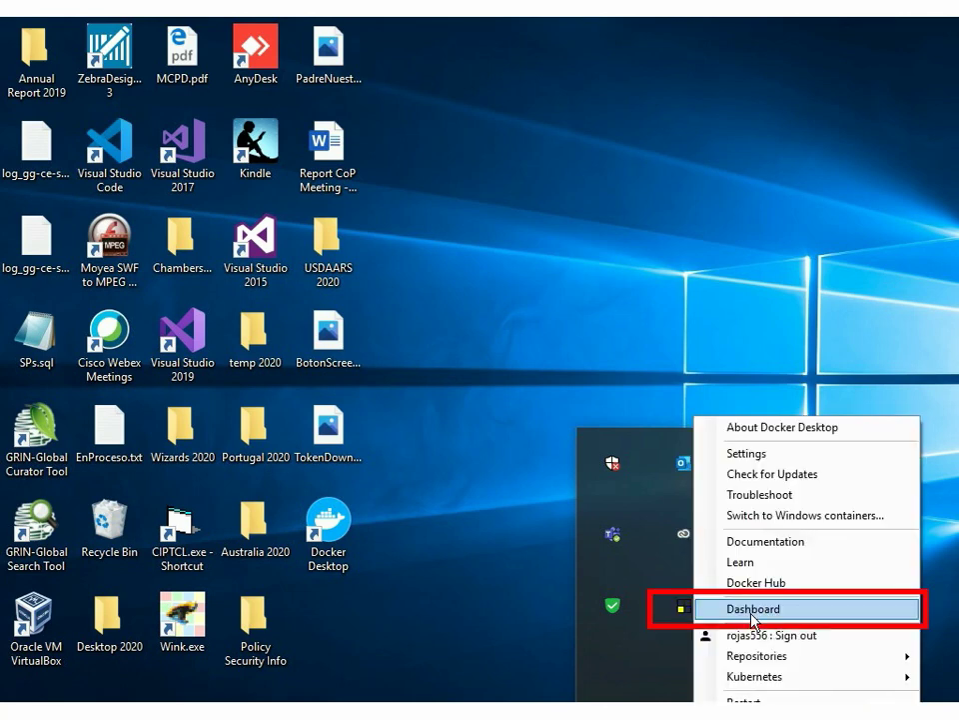
left_click(752, 612)
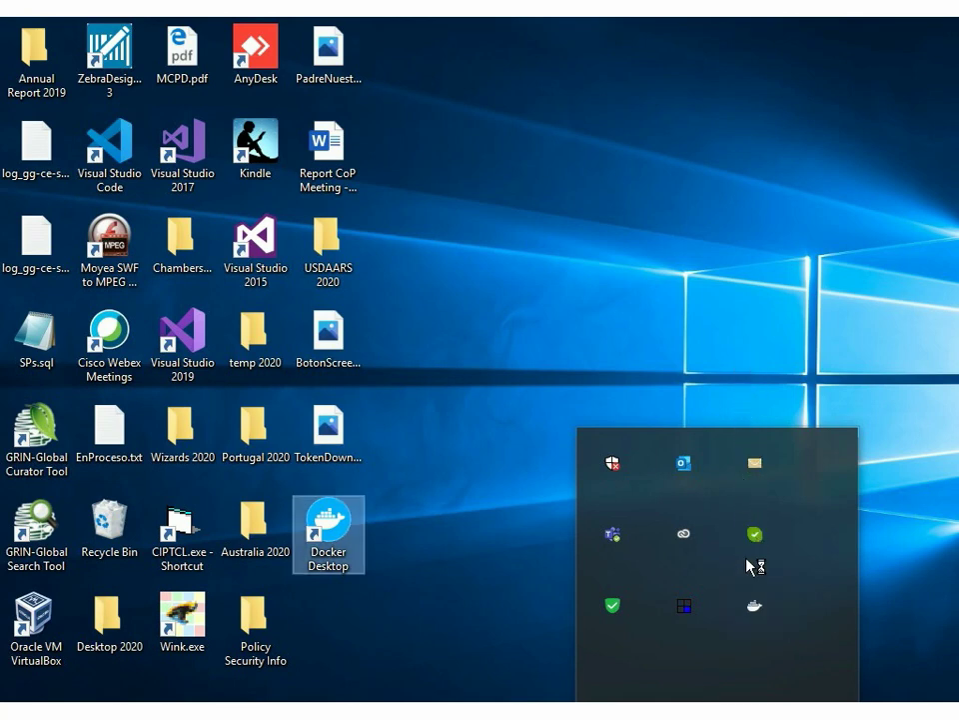
left_click(761, 709)
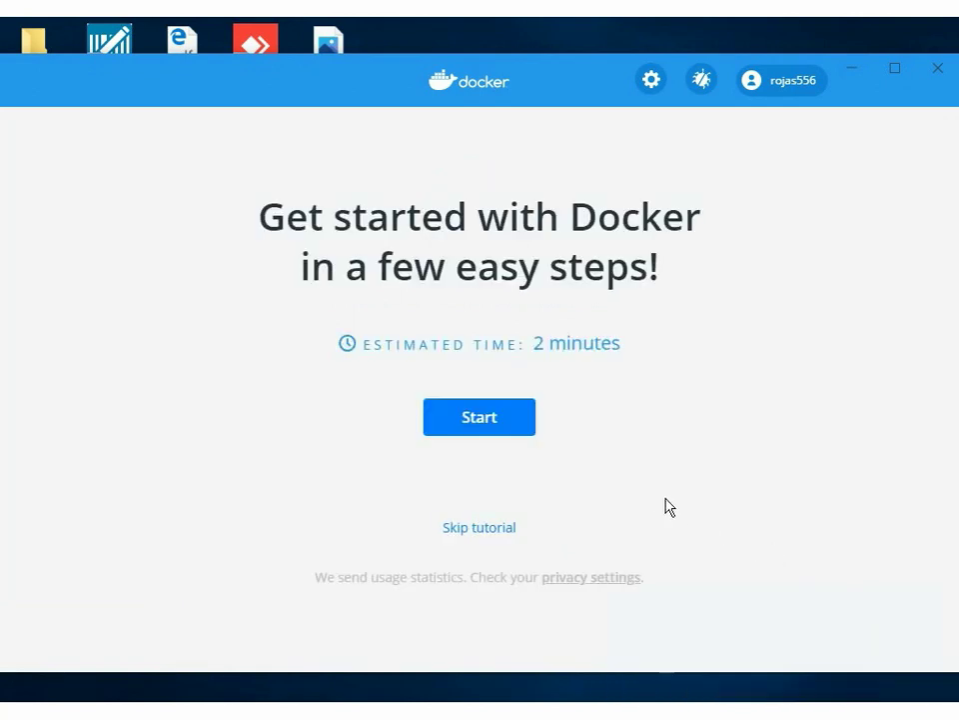
left_click(492, 425)
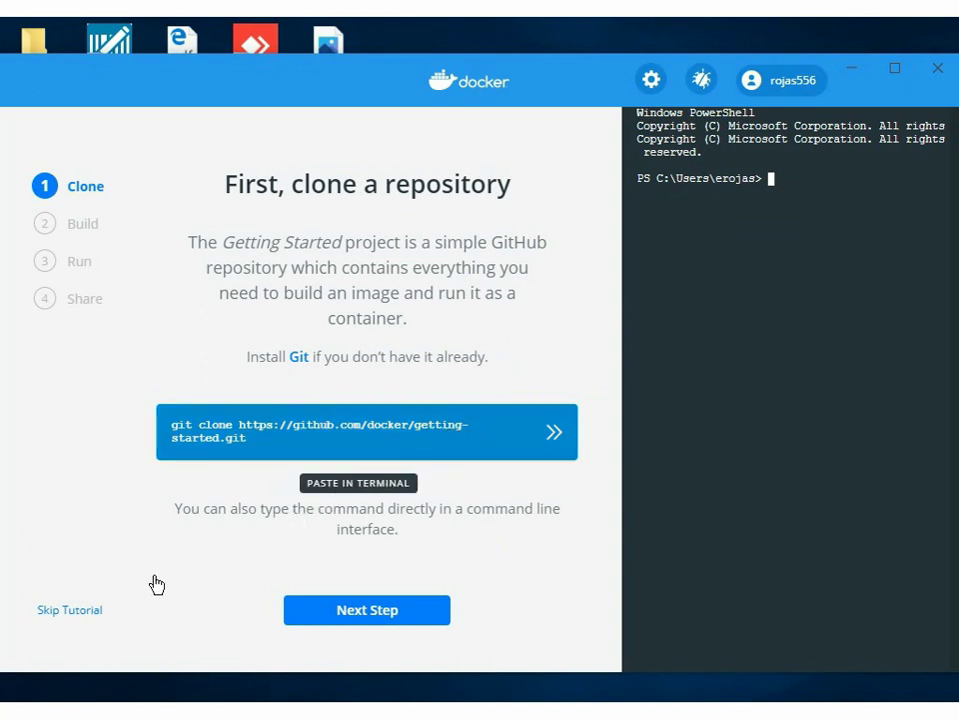
left_click(70, 609)
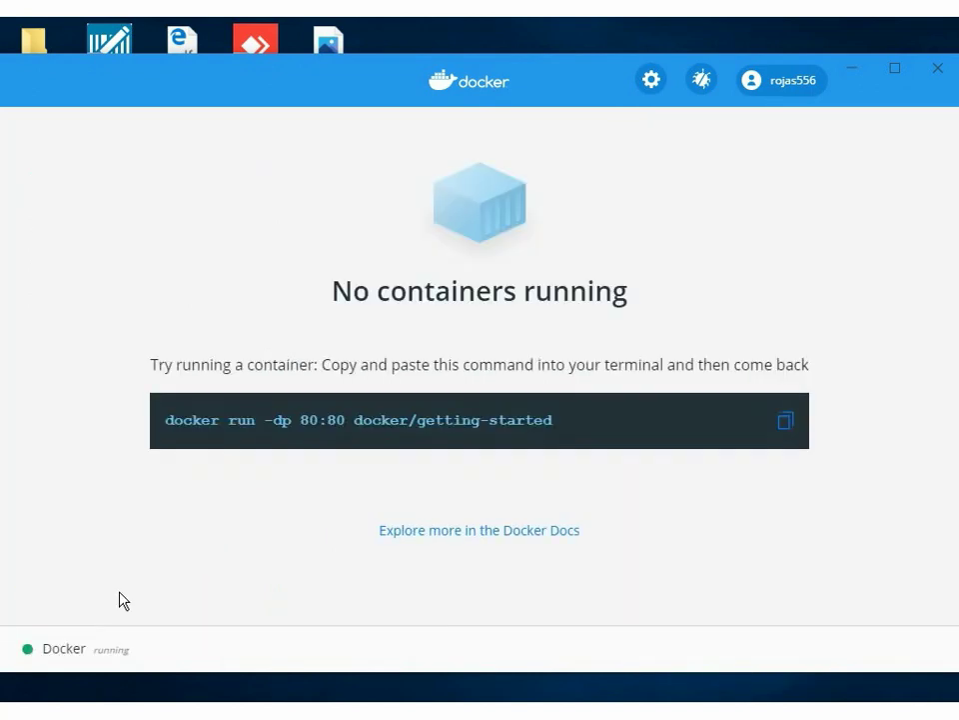
- Open Windows PowerShell and create a Docker volume named gg-ce-cip
left_click(28, 700)
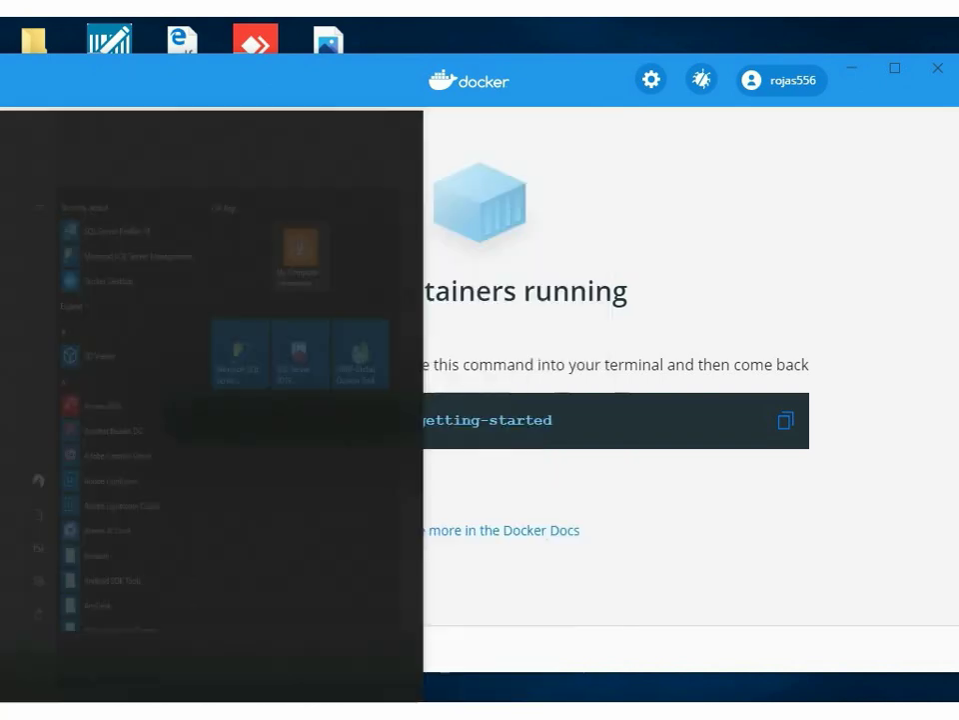
type("power")
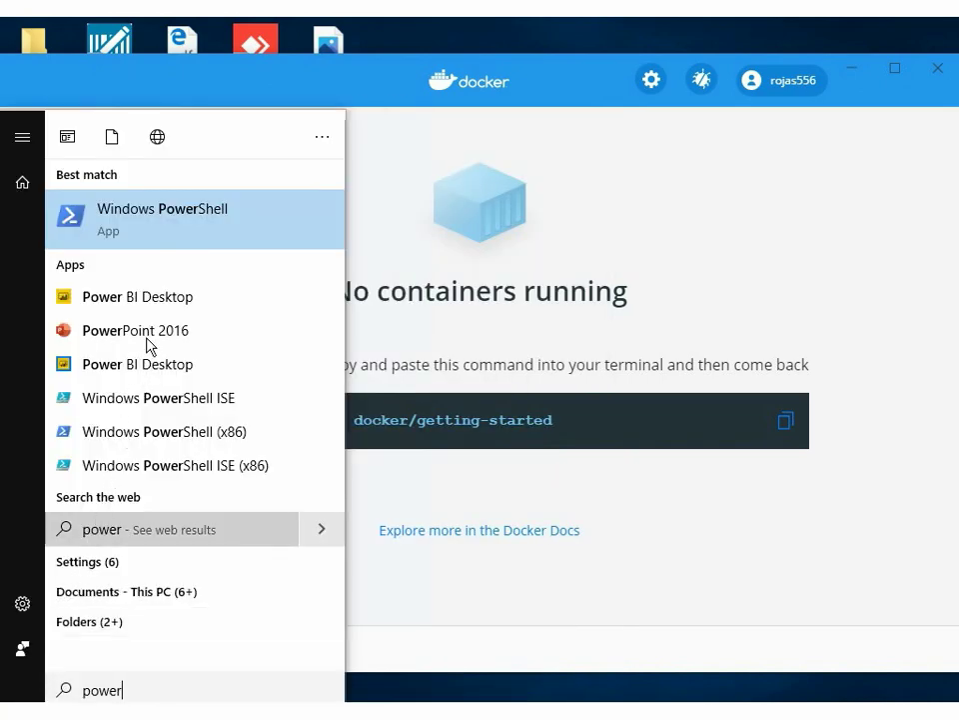
left_click(190, 229)
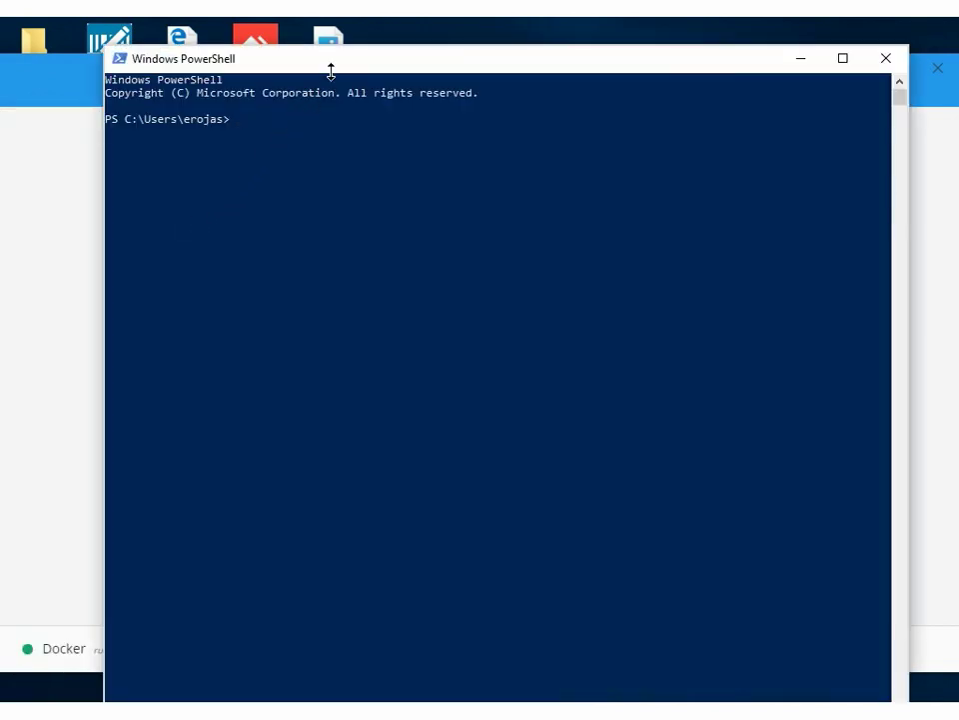
left_click_drag(334, 62, 287, 71)
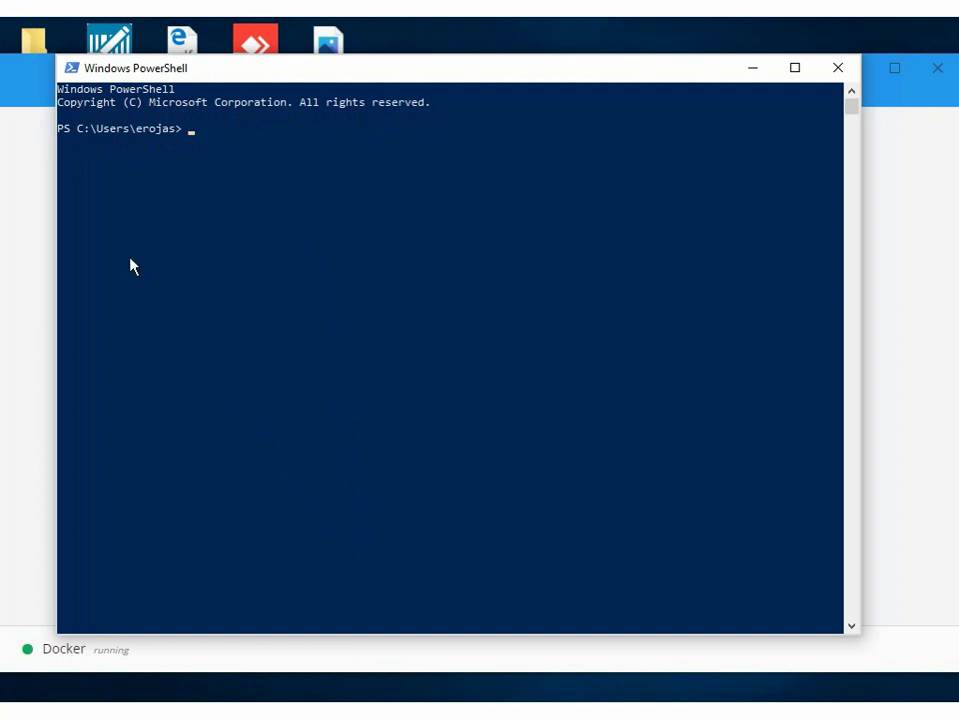
type("docker volume create gg-ce-cip")
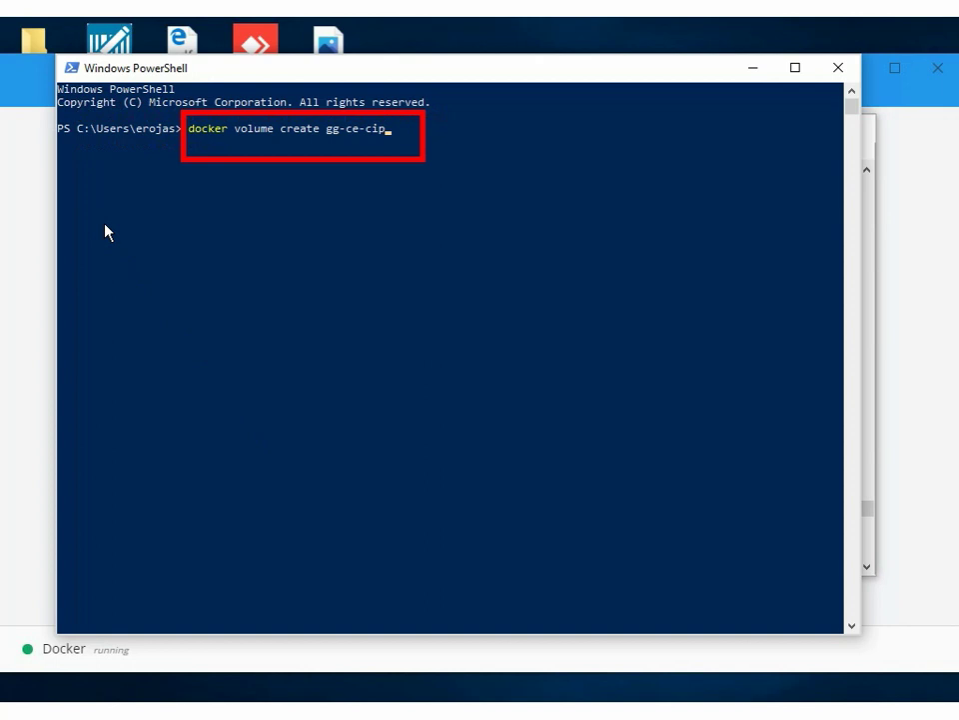
key("Return")
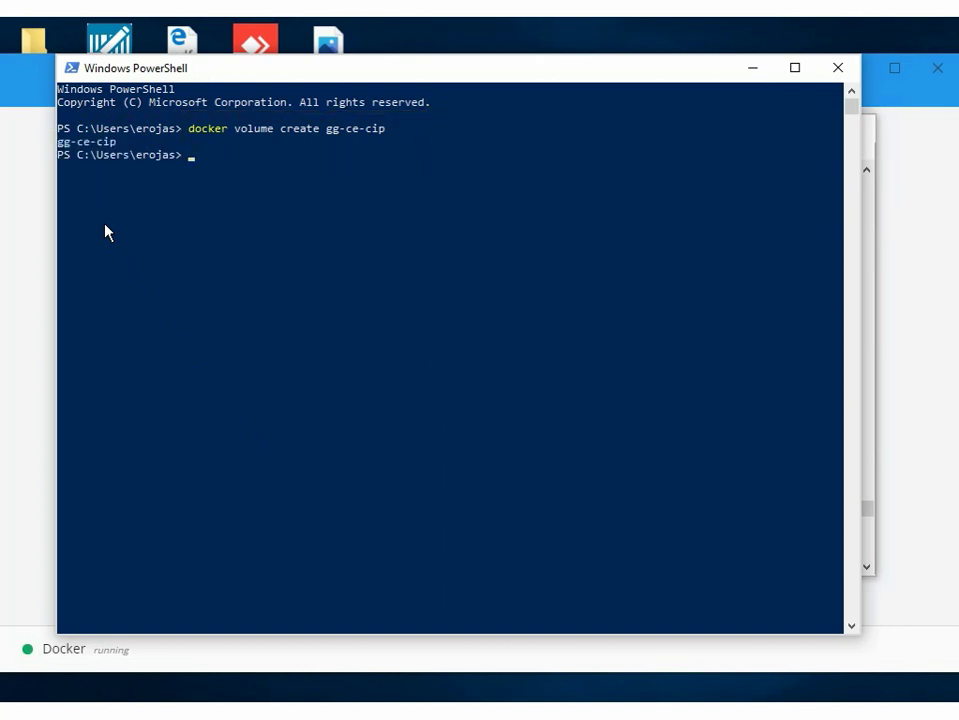
- List the Docker volumes and run the grin-global-server image as gg-ce-server on 8081:8080, supplying the gg-ce-cip volume, connection URLs, database username and database password
type("docker volume ls")
key("Return")
key("ctrl+v")
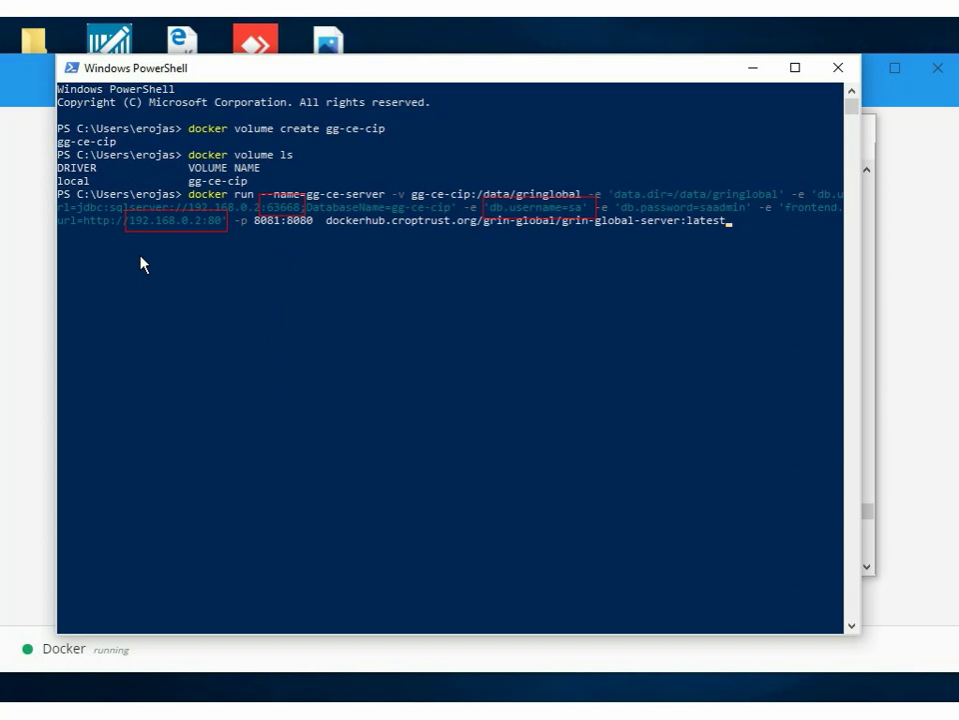
key("Return")
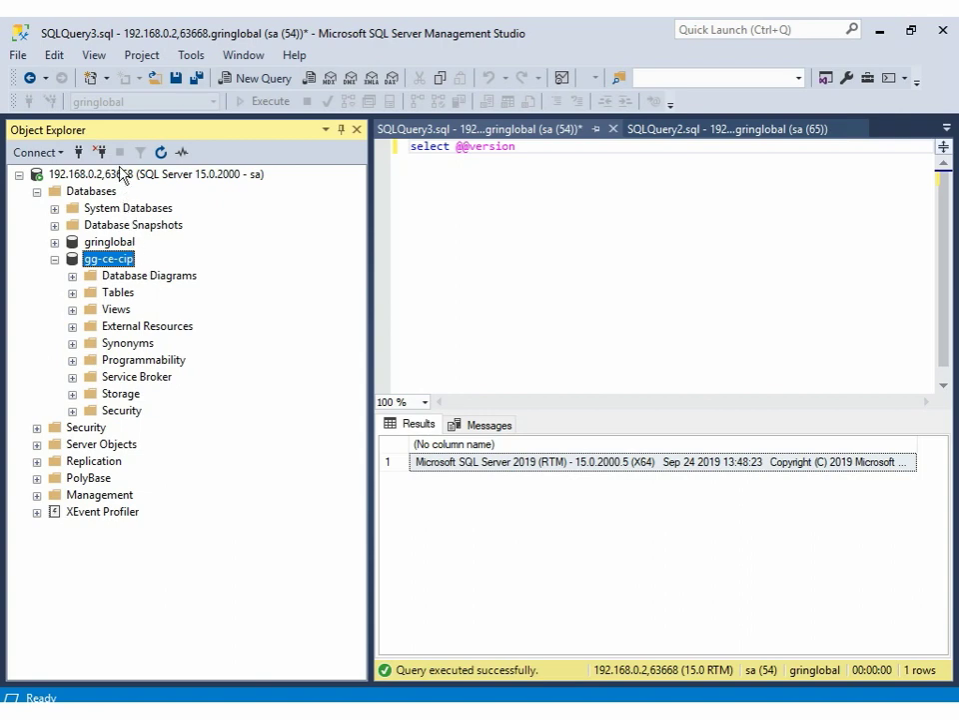
- Switch to SQL Server Management Studio, show the object details of the gg-ce-cip Tables folder and refresh it
left_click(90, 56)
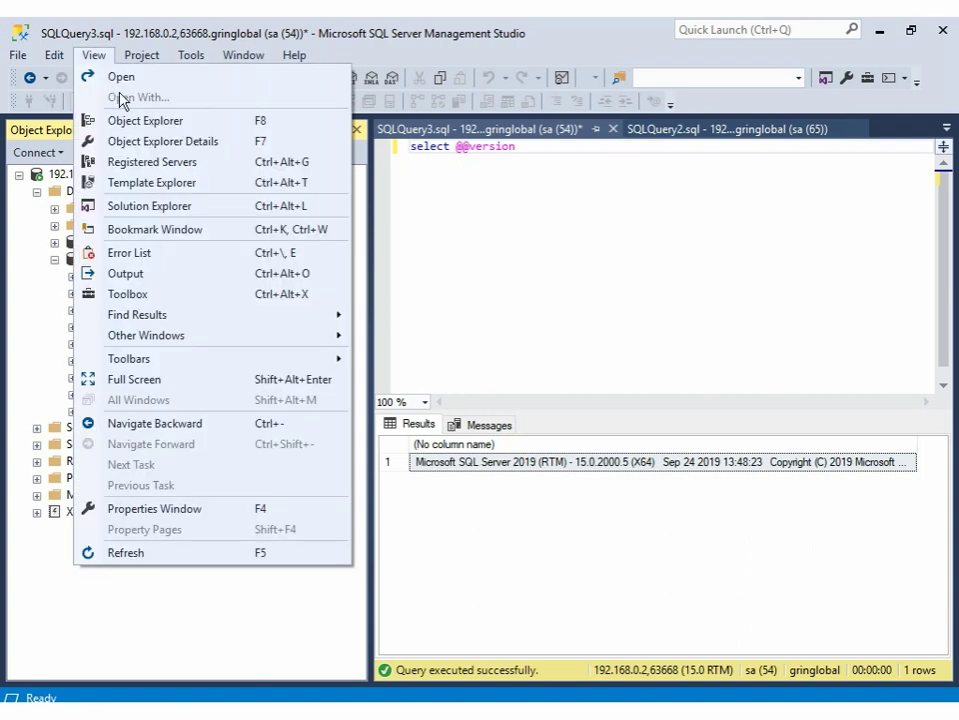
left_click(172, 141)
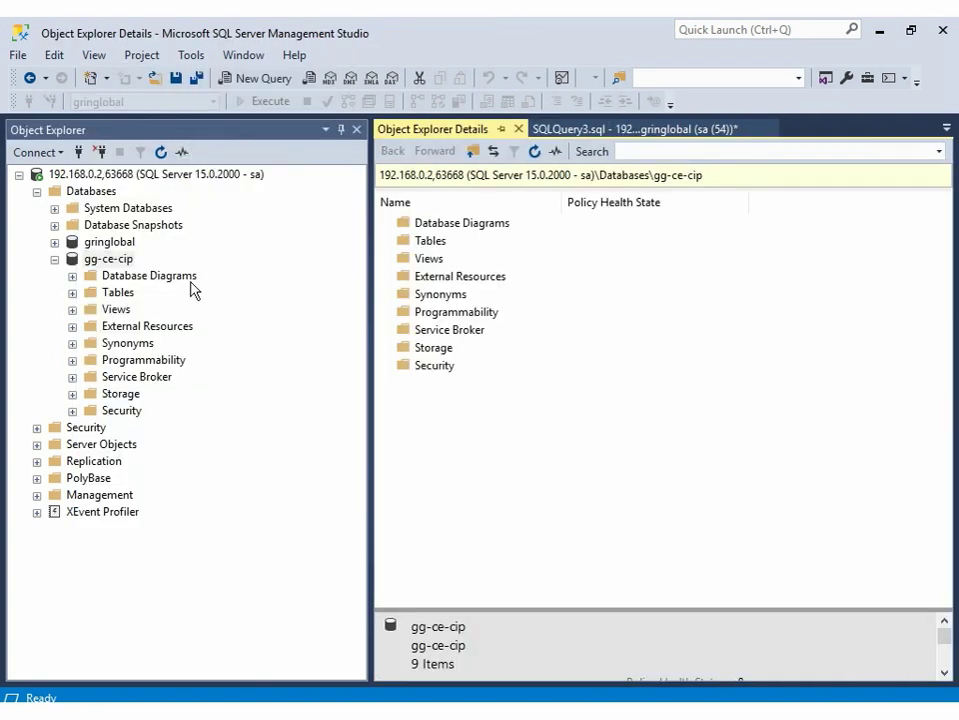
left_click(122, 292)
right_click(116, 291)
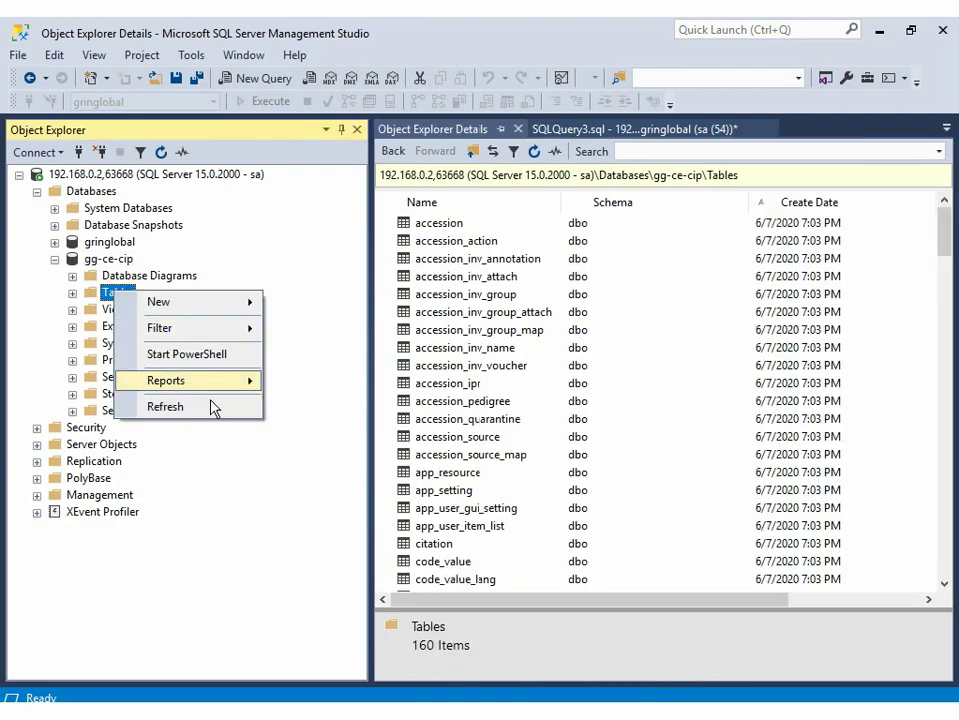
left_click(165, 406)
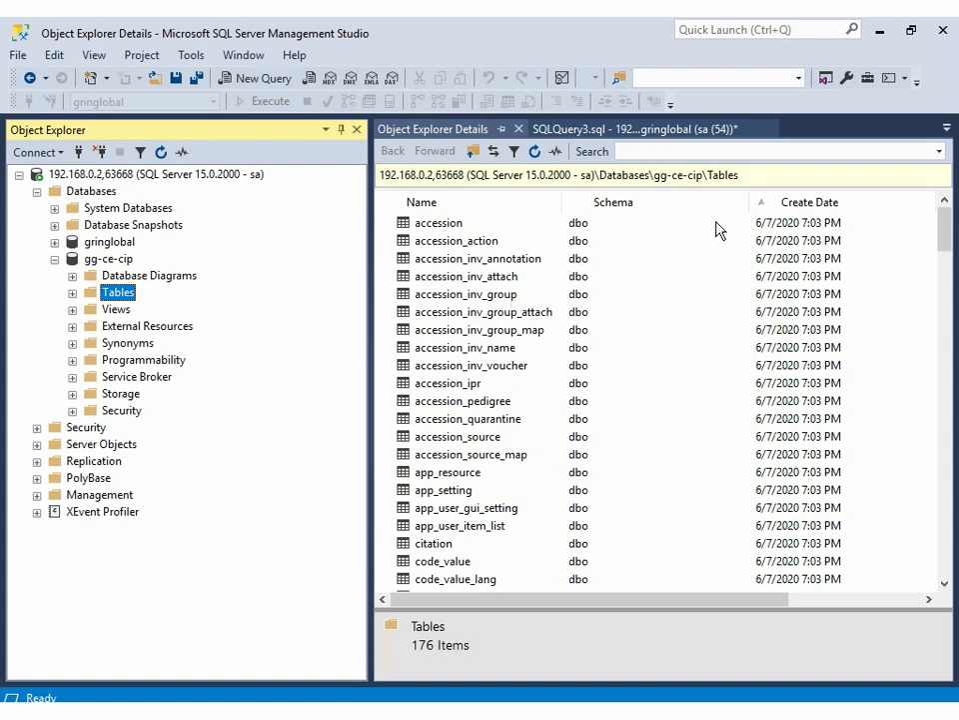
- Sort the gg-ce-cip tables by newest create date and select those from repository_image through DATABASECHANGELOGLOCK
left_click(809, 203)
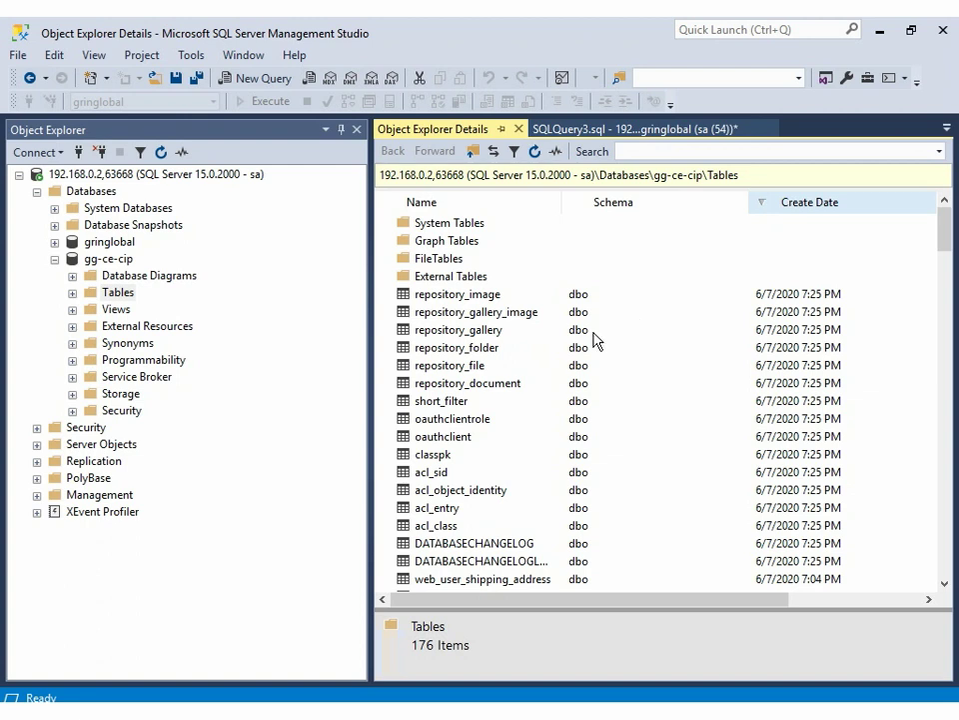
left_click(457, 294)
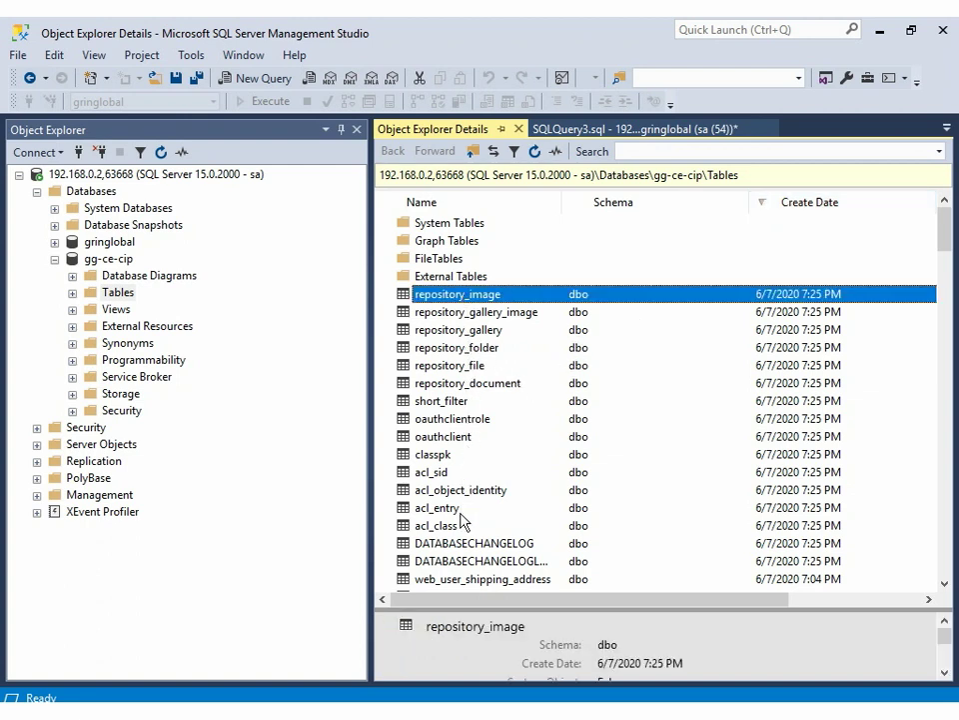
left_click(450, 562, "shift")
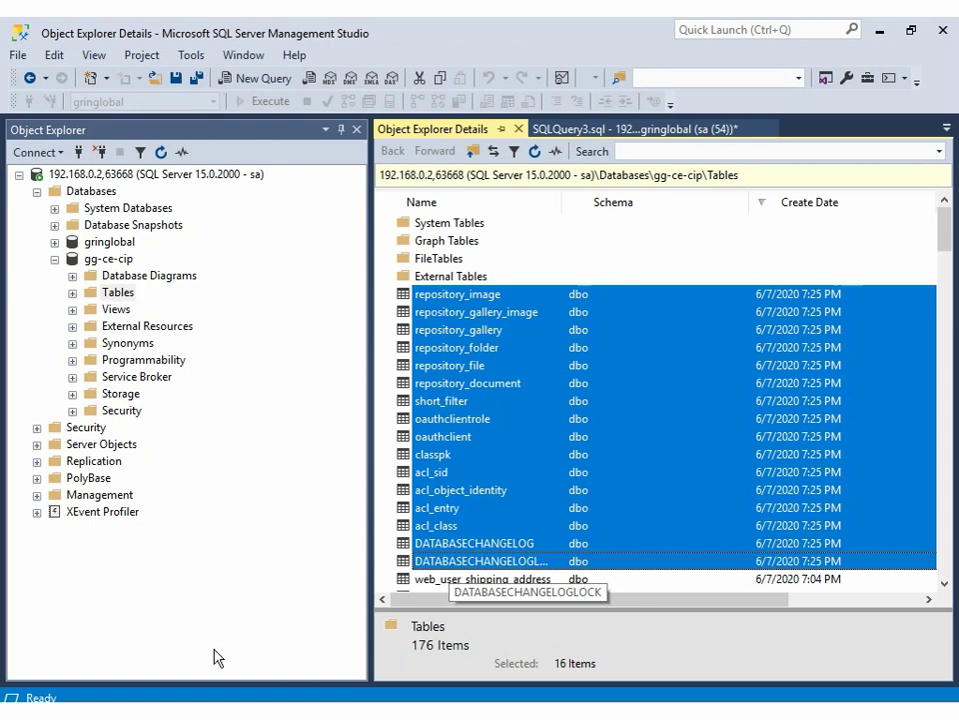
left_click(27, 716)
type("power")
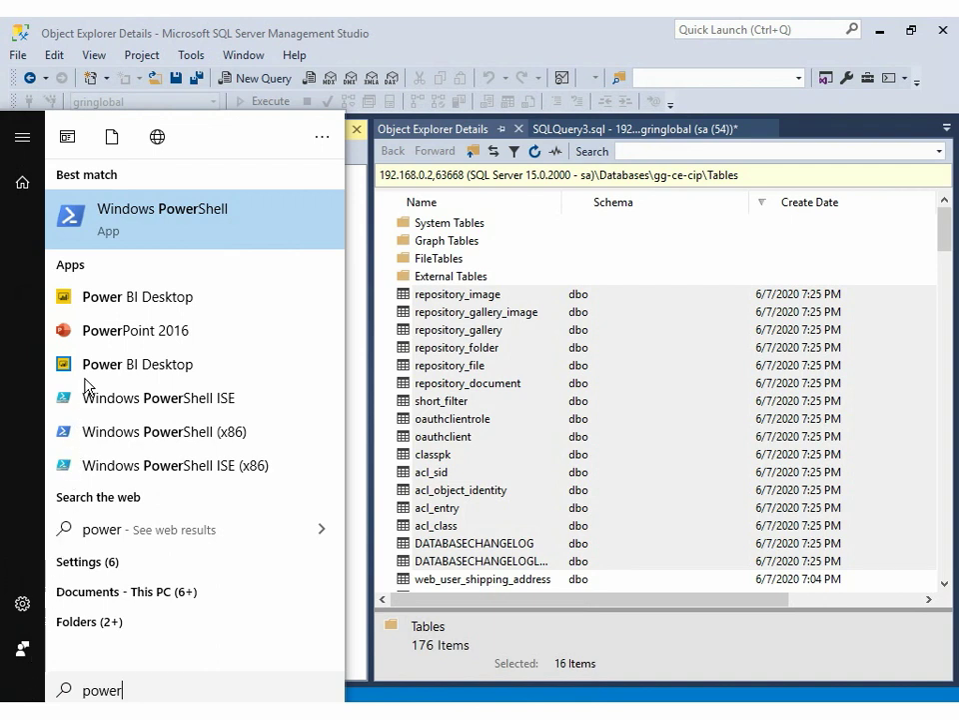
left_click(231, 237)
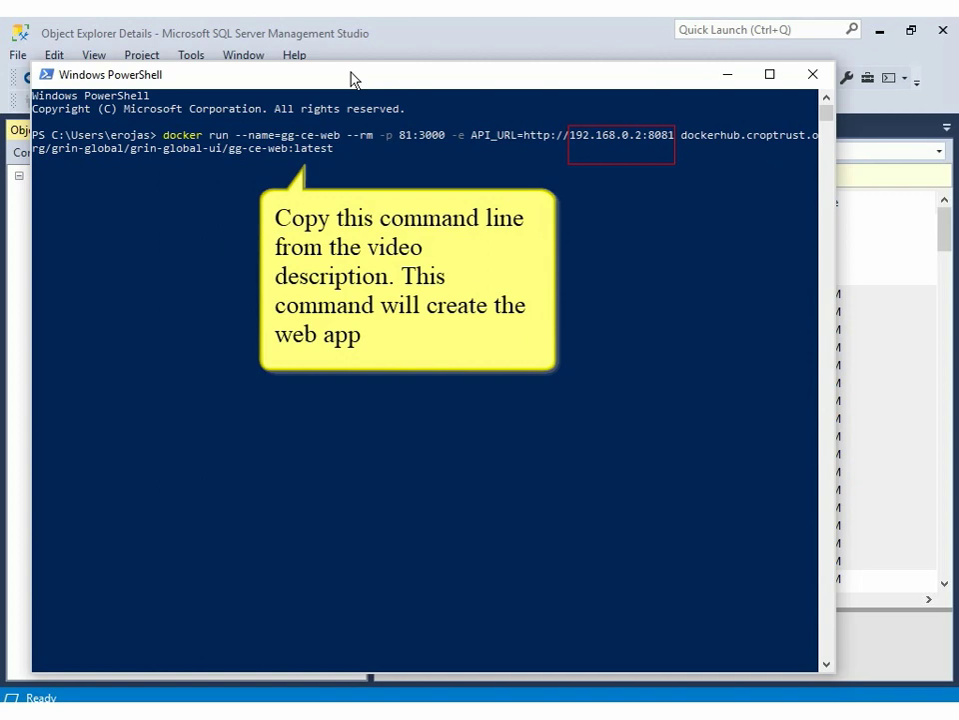
key("Return")
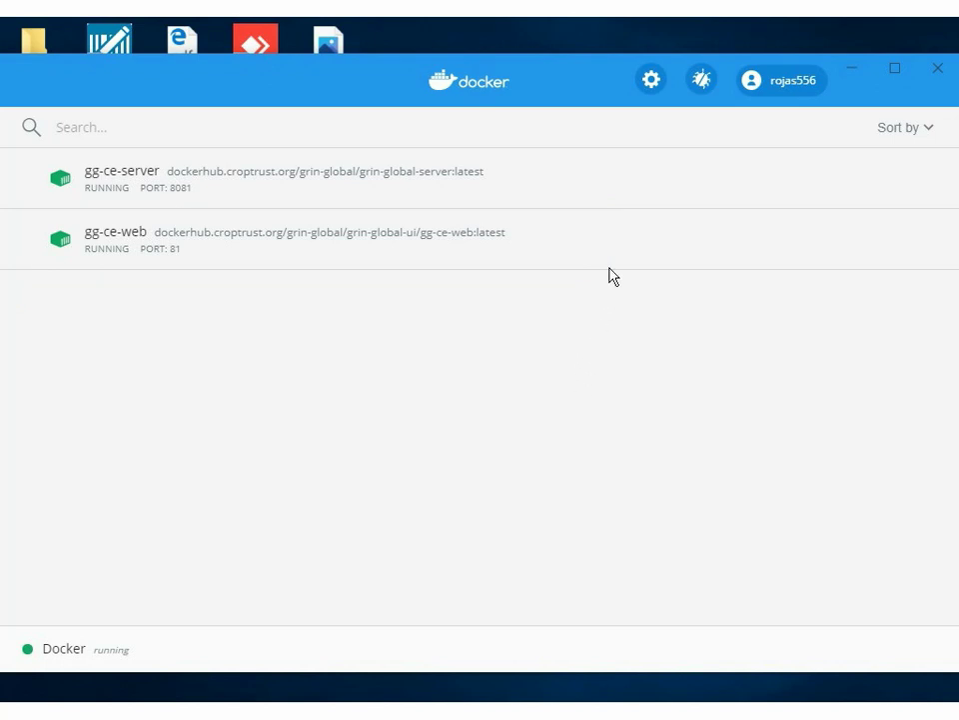
mouse_move(616, 252)
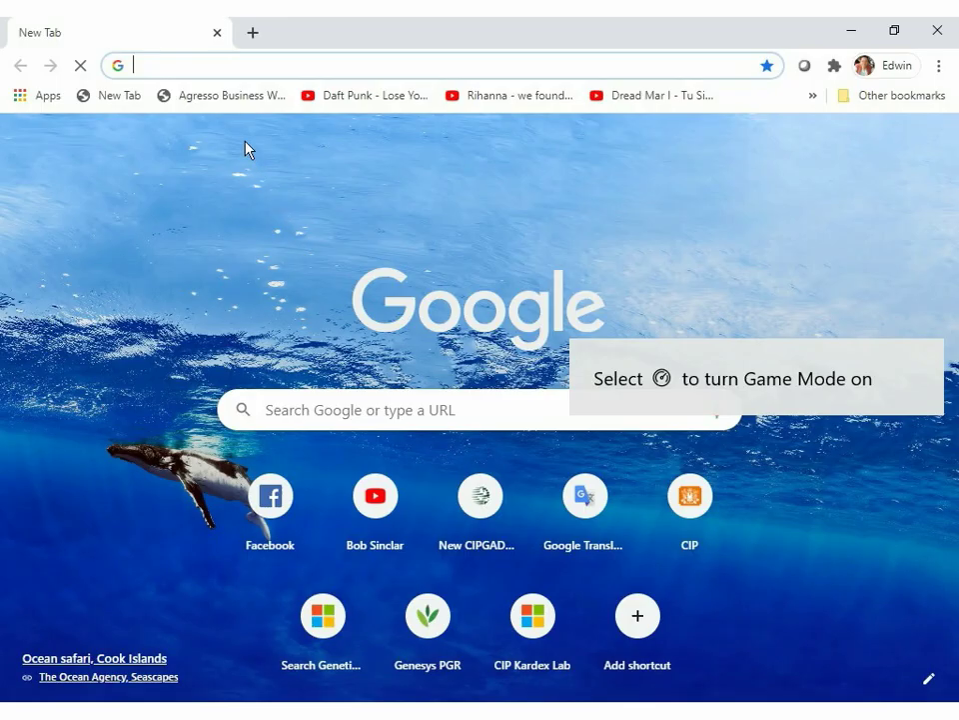
left_click(171, 66)
type("http://localhost:81/")
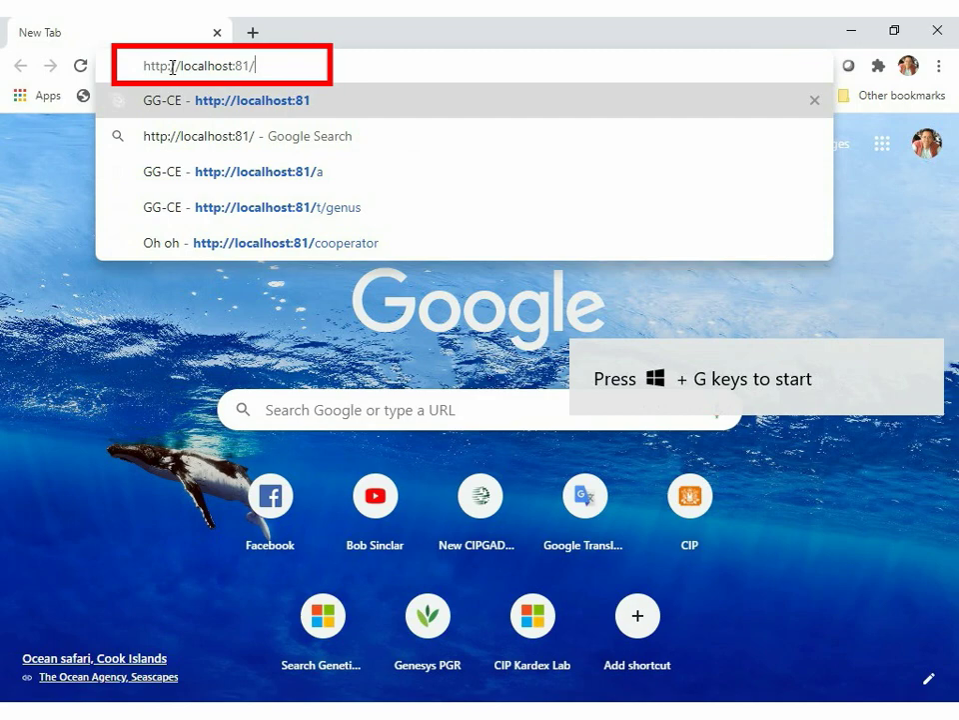
key("Return")
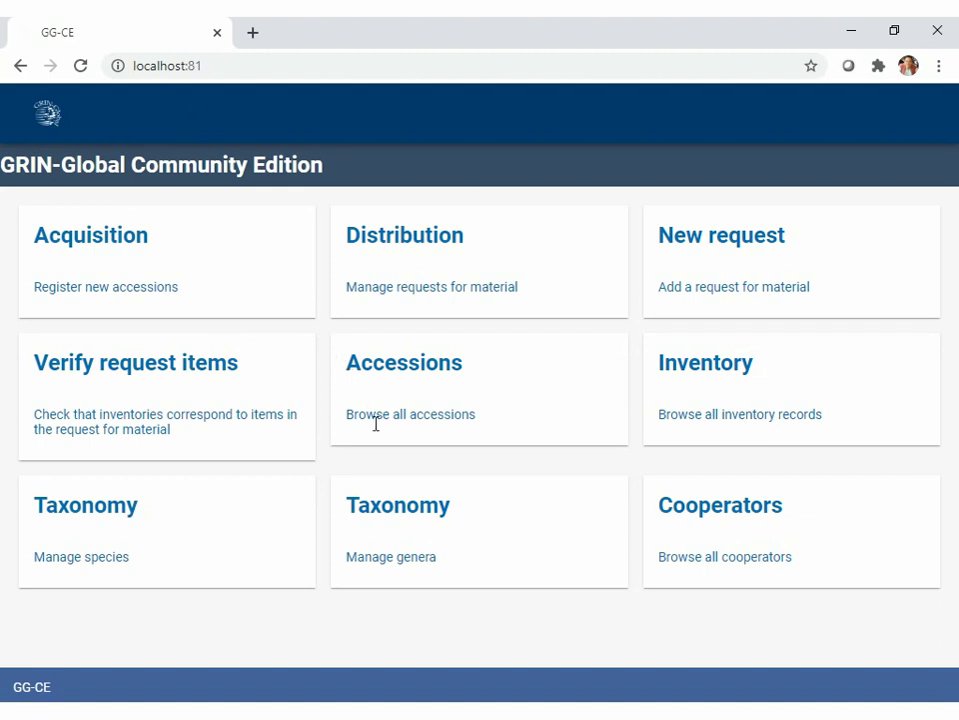
- Open the Taxonomy page for managing genera, reload it and return to the GG-CE home page
left_click(409, 514)
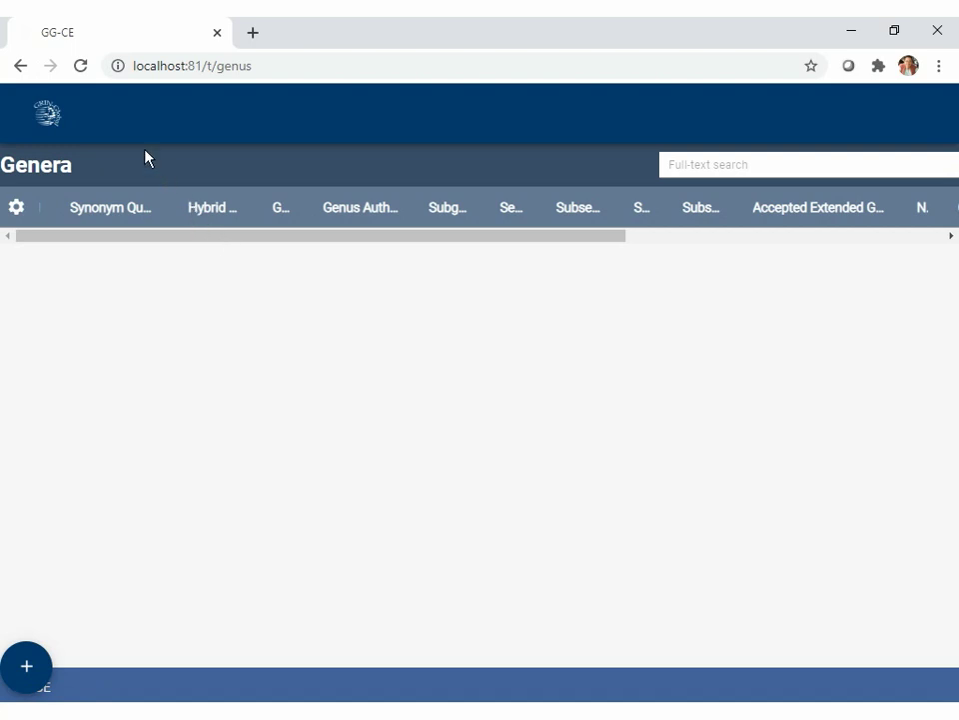
left_click(80, 66)
left_click(47, 112)
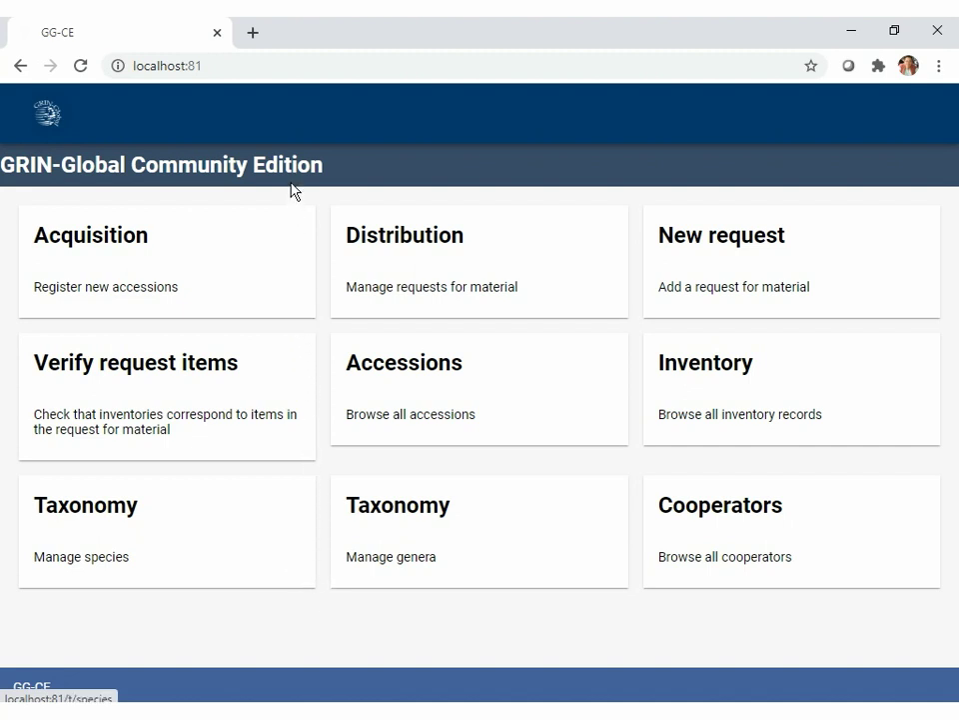
key("ctrl+t")
type("http://localhost:8081/")
key("Return")
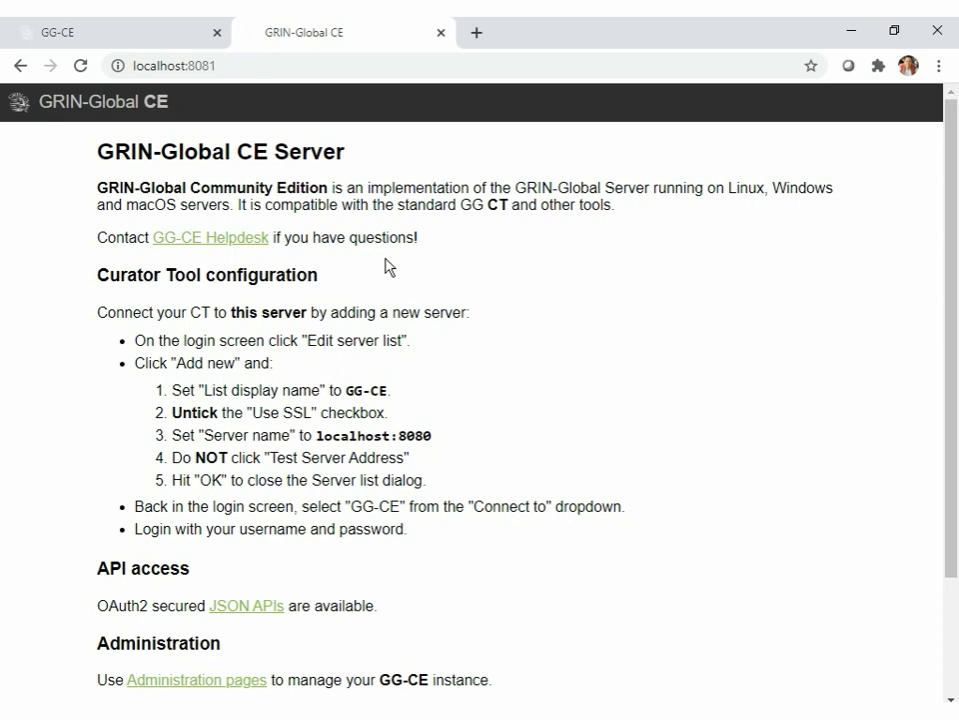
scroll(419, 271, "down", 3)
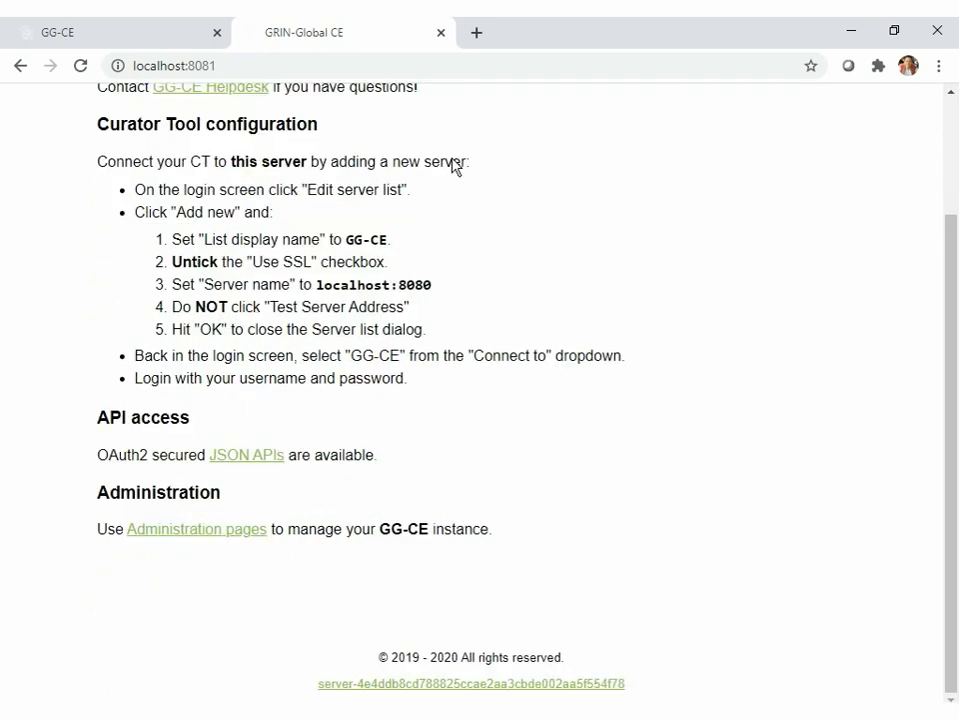
- Open the genesys-pgr.org subset browser in a new tab and apply its filters while the developer tools record network activity
left_click(477, 33)
type("genesys")
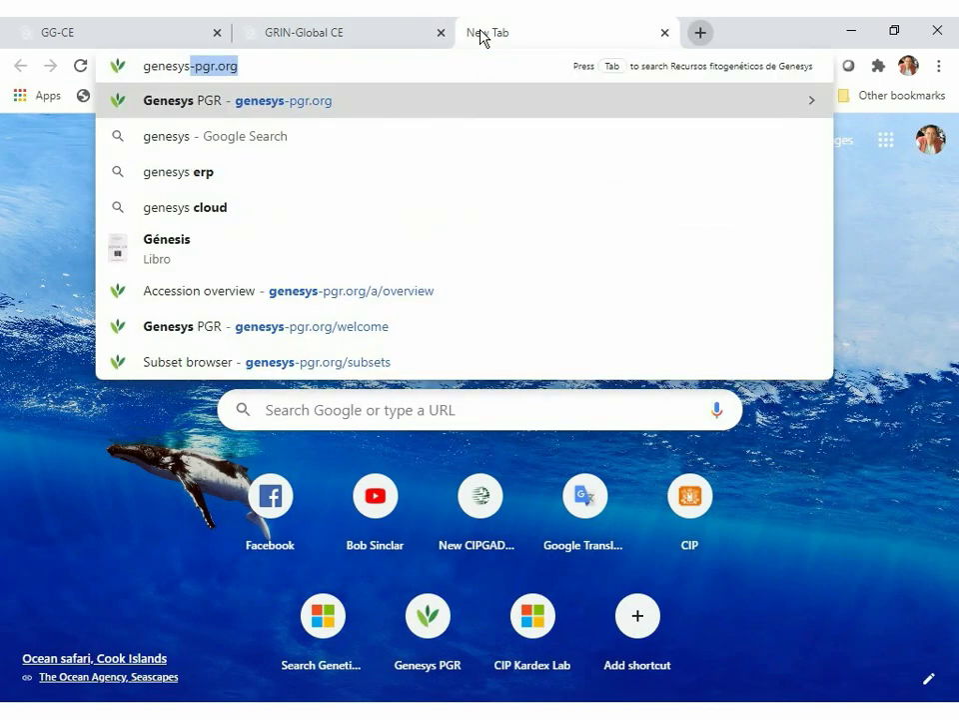
left_click(396, 100)
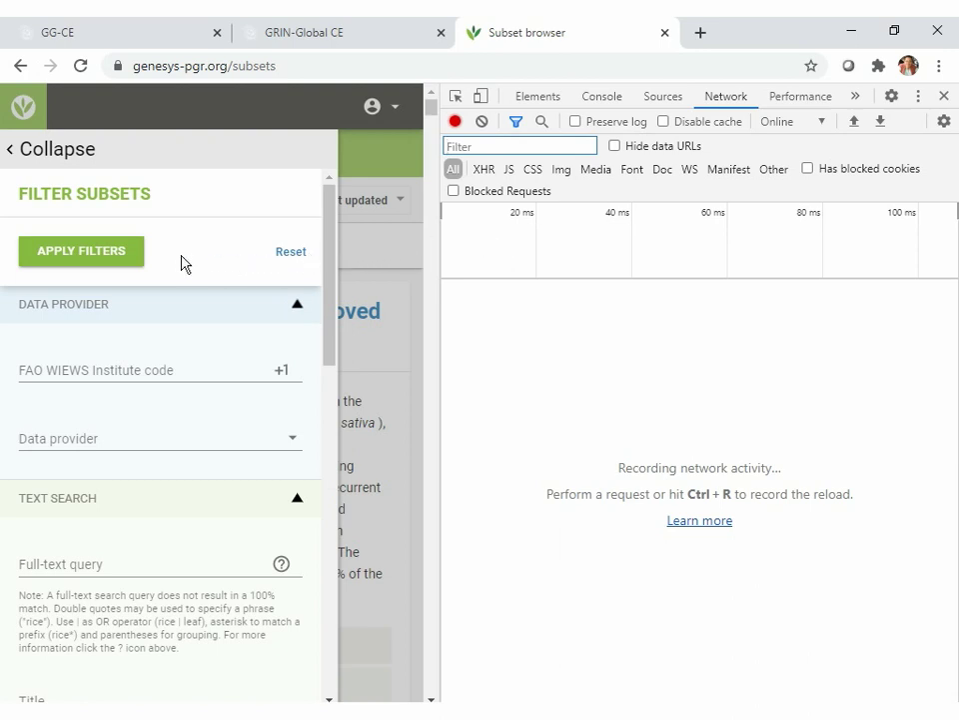
left_click(137, 257)
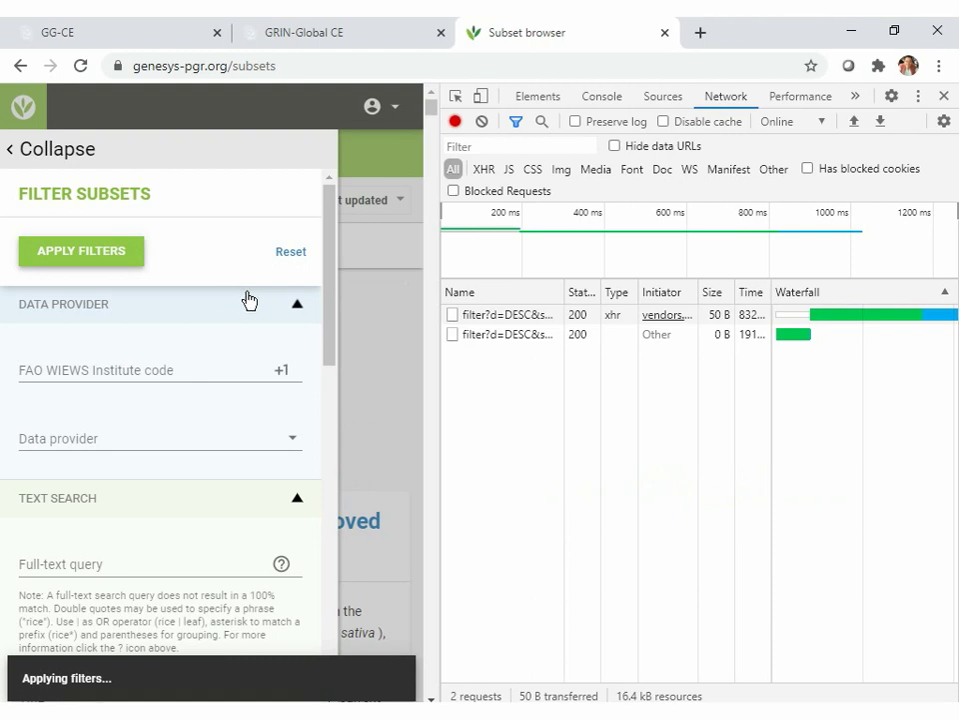